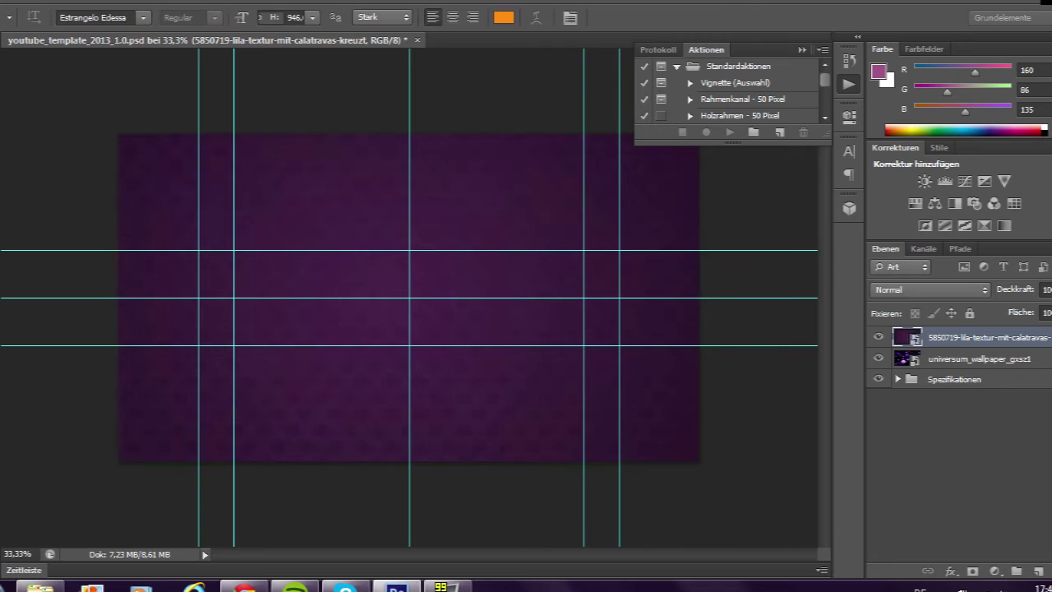
# Move the purple texture layer below the universe wallpaper and place Fire-Flower (lila) between them, scaled to 220.83% × 179.75% over the canvas's right half.
pyautogui.hotkey('ctrl', '[')
pyautogui.hotkey('alt', 'Tab')
pyautogui.moveTo(510, 180); pyautogui.dragTo(444, 271)
pyautogui.moveTo(521, 145); pyautogui.dragTo(551, 115)
pyautogui.moveTo(551, 407); pyautogui.dragTo(625, 485)
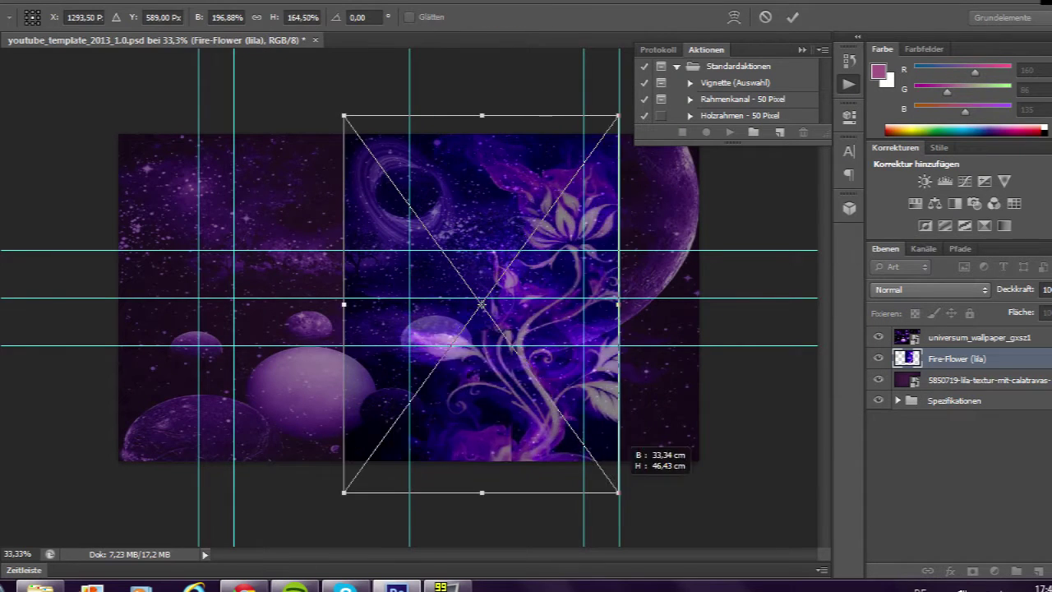
pyautogui.moveTo(493, 362); pyautogui.dragTo(567, 350)
pyautogui.moveTo(419, 485); pyautogui.dragTo(410, 495)
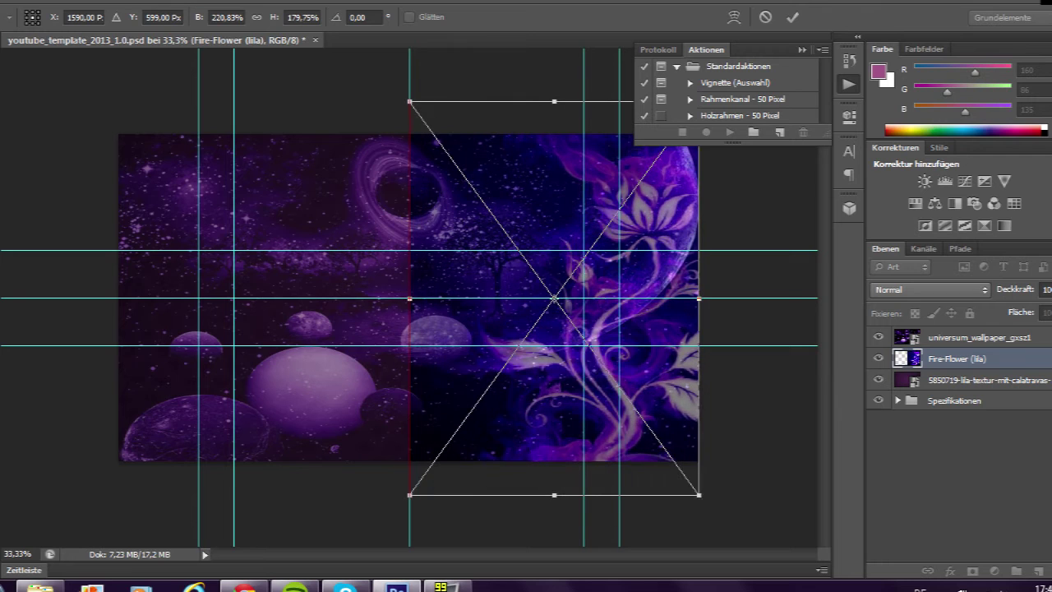
# Confirm the placement of Fire-Flower (lila) and set the layer's opacity to 30%.
pyautogui.press('t')
pyautogui.click(1048, 289)
pyautogui.moveTo(1051, 307); pyautogui.dragTo(1014, 308)
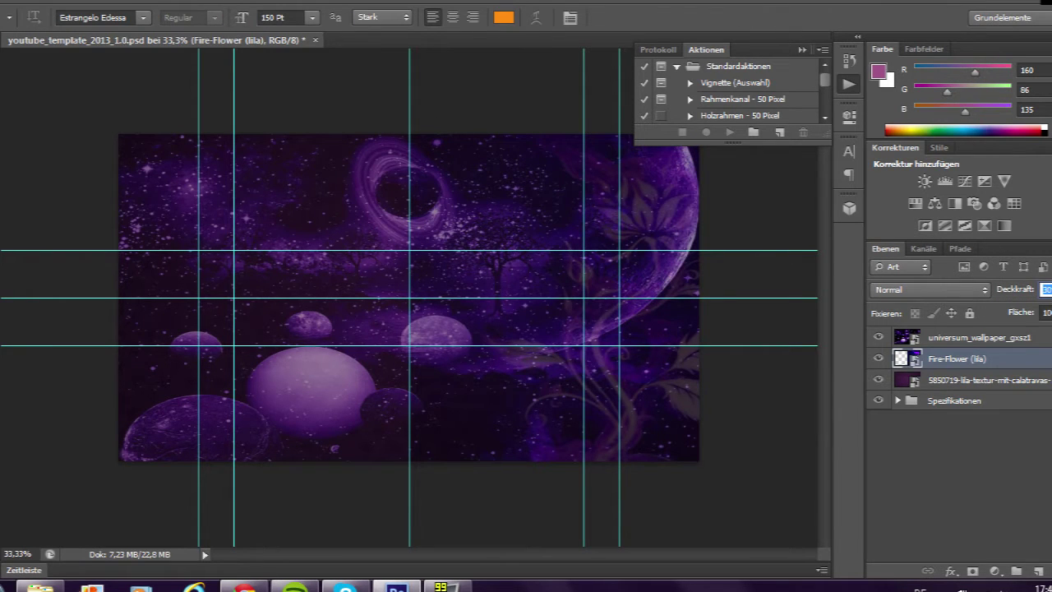
pyautogui.hotkey('alt', 'Tab')
pyautogui.moveTo(894, 156); pyautogui.dragTo(409, 298)
pyautogui.moveTo(119, 135); pyautogui.dragTo(411, 460)
pyautogui.rightClick(306, 176)
pyautogui.click(353, 207)
pyautogui.hotkey('alt', 'Tab')
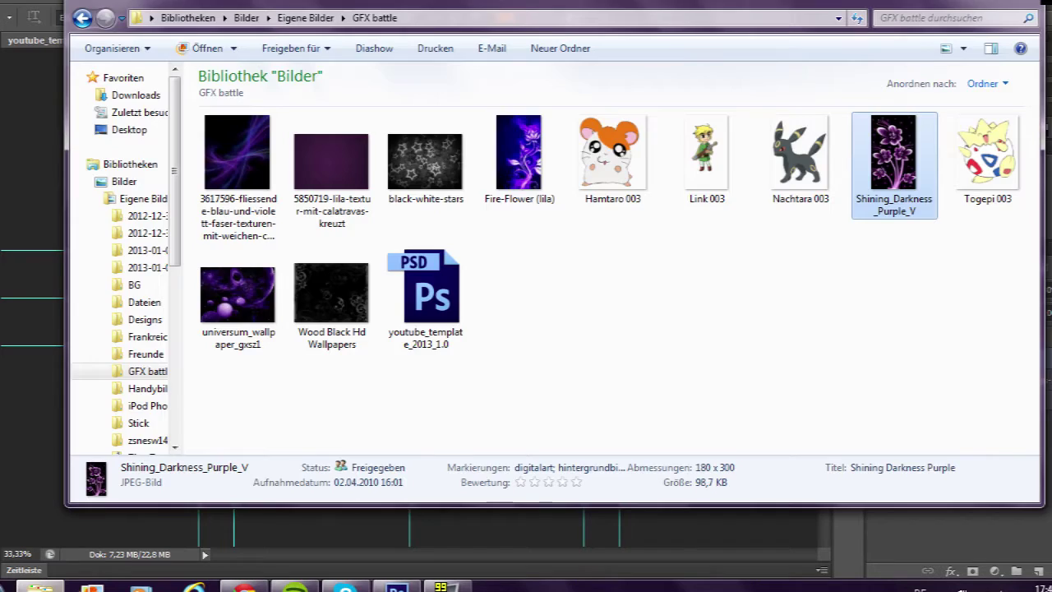
pyautogui.moveTo(517, 153); pyautogui.dragTo(327, 312)
pyautogui.press('Return')
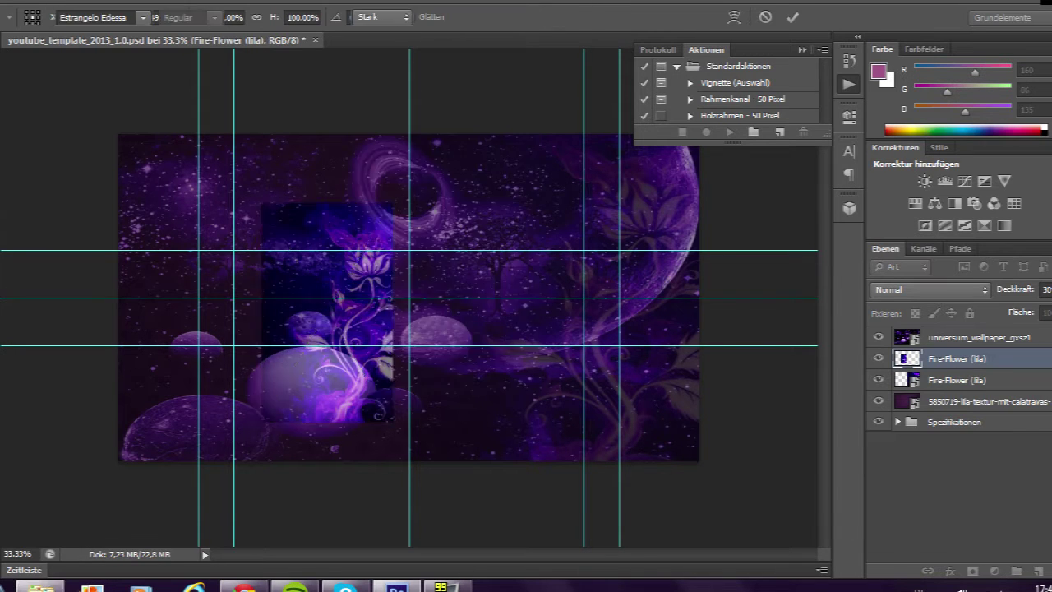
# Place Fire-Flower (lila) 2 over the canvas's left half, scaled to 220.83% × 189.50%, and set its opacity to 25%.
pyautogui.hotkey('alt', 'Tab')
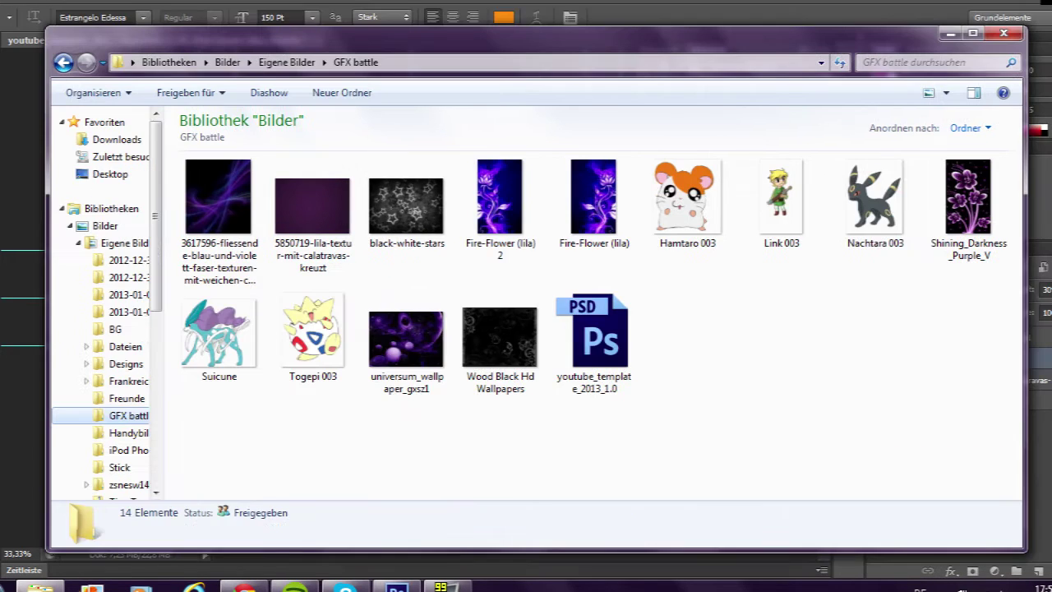
pyautogui.moveTo(505, 189); pyautogui.dragTo(228, 310)
pyautogui.moveTo(252, 353); pyautogui.dragTo(324, 469)
pyautogui.moveTo(324, 132); pyautogui.dragTo(350, 99)
pyautogui.moveTo(351, 470); pyautogui.dragTo(374, 495)
pyautogui.moveTo(375, 298); pyautogui.dragTo(408, 299)
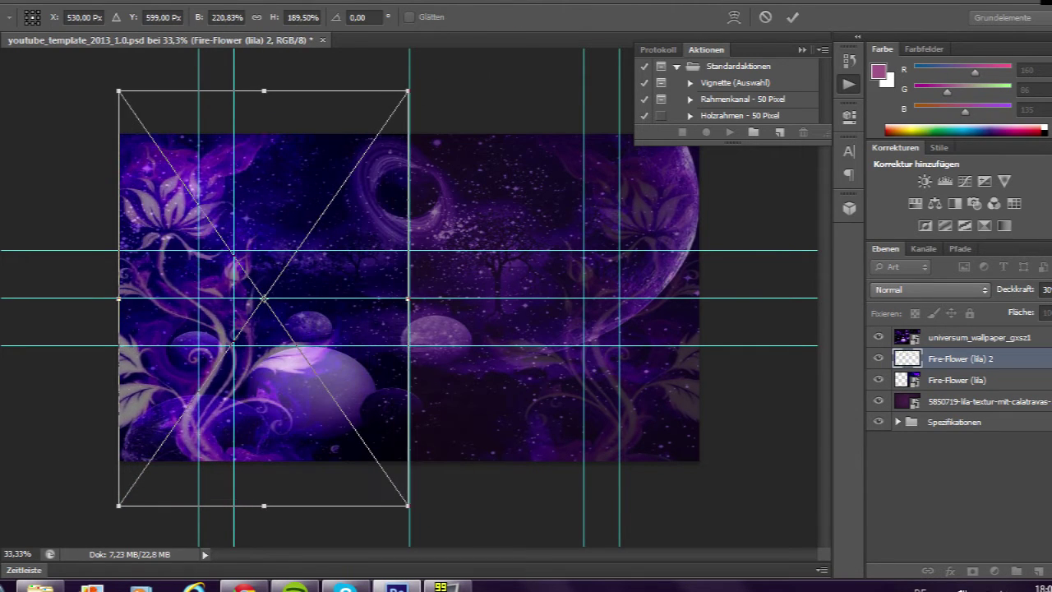
pyautogui.press('Return')
pyautogui.press('t')
pyautogui.moveTo(1020, 308); pyautogui.dragTo(1014, 308)
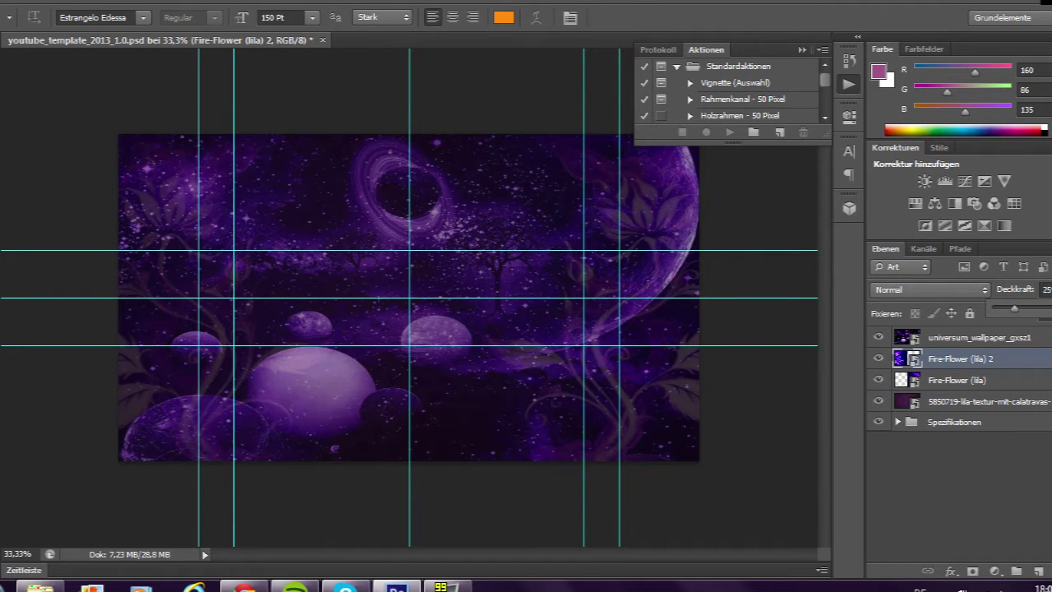
# Place Nachtara 003 at about 42% size right of the canvas centre, and move the universum_wallpaper_gxsz1 layer below both Fire-Flower layers.
pyautogui.click(39, 585)
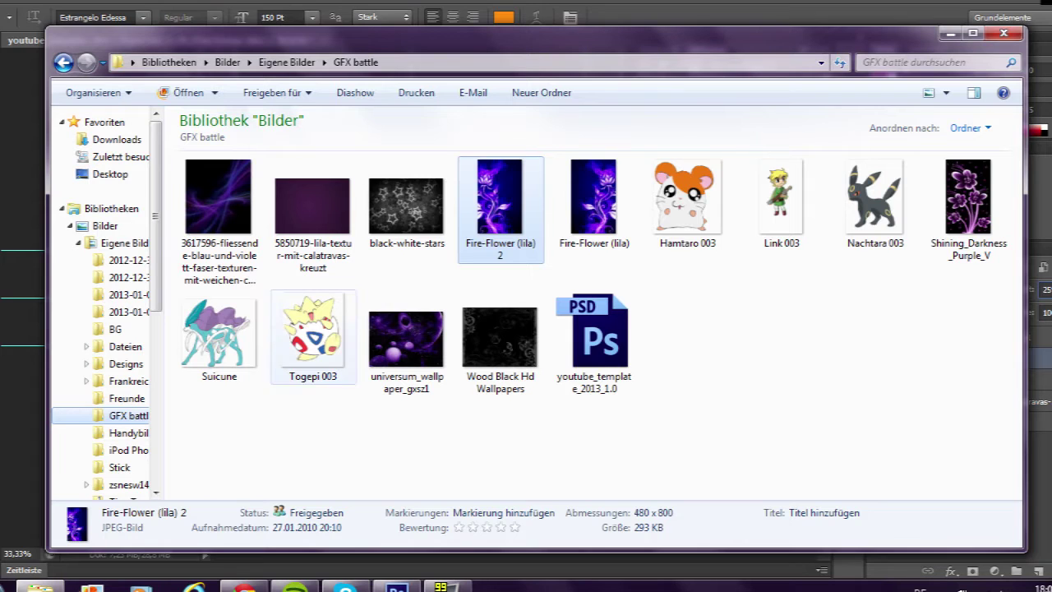
pyautogui.click(827, 202)
pyautogui.click(40, 585)
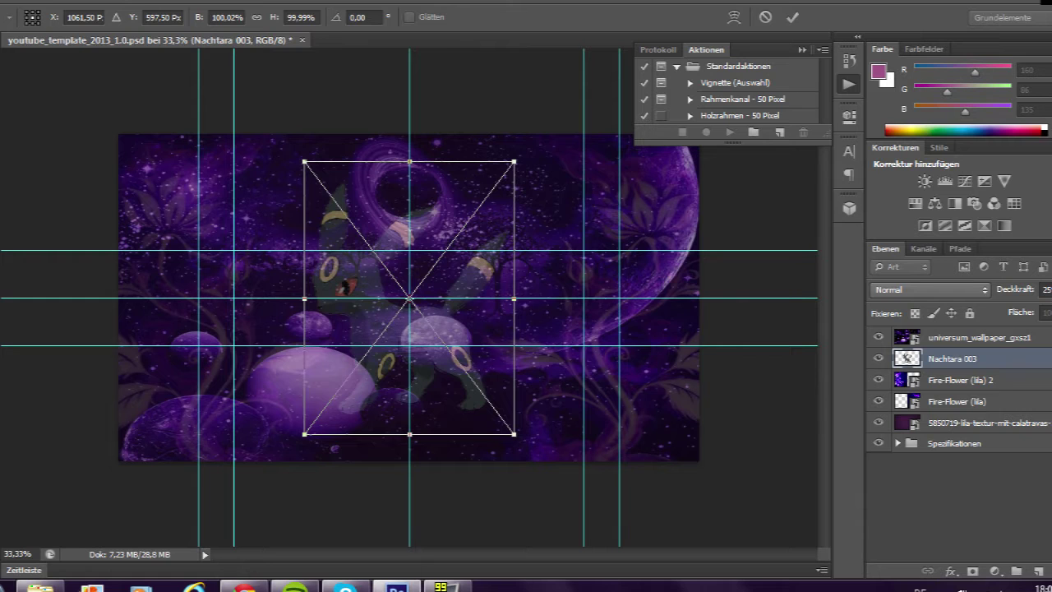
pyautogui.moveTo(409, 346); pyautogui.dragTo(567, 345)
pyautogui.moveTo(463, 428); pyautogui.dragTo(586, 271)
pyautogui.moveTo(629, 218); pyautogui.dragTo(532, 281)
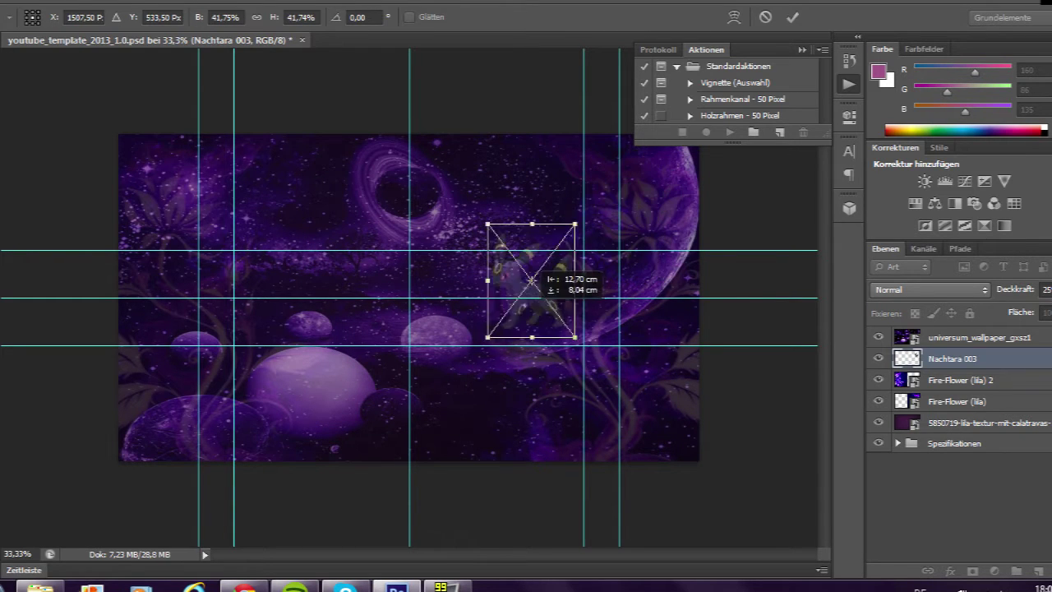
pyautogui.press('Return')
pyautogui.moveTo(979, 337); pyautogui.dragTo(974, 411)
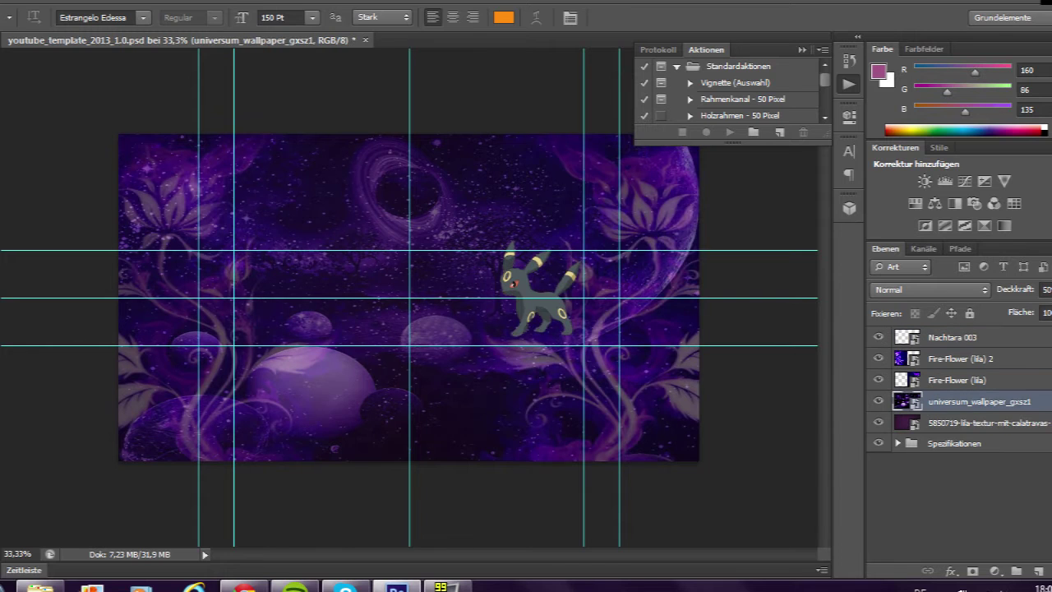
# Try a drop shadow in near-white (#fdfcfc) on the Nachtara 003 layer.
pyautogui.doubleClick(987, 337)
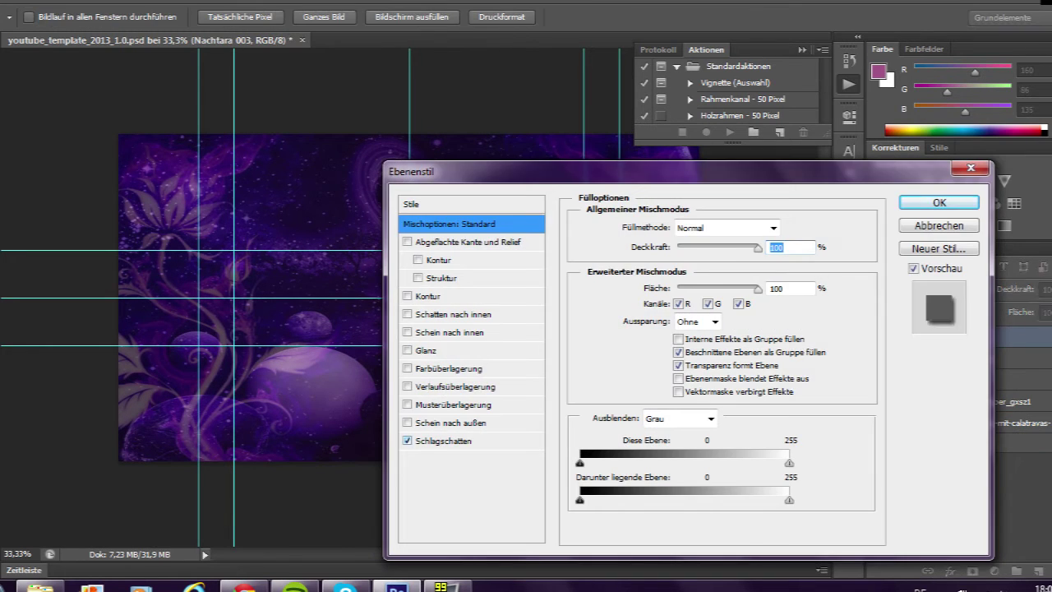
pyautogui.moveTo(456, 160); pyautogui.dragTo(570, 197)
pyautogui.click(666, 479)
pyautogui.click(870, 249)
pyautogui.click(380, 187)
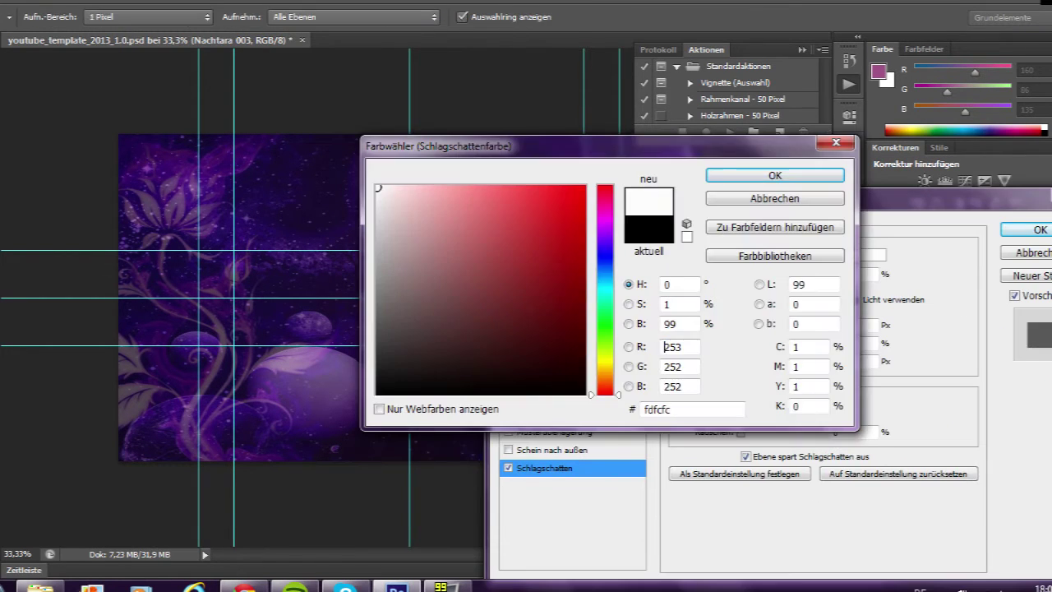
pyautogui.click(757, 172)
pyautogui.moveTo(699, 197); pyautogui.dragTo(804, 210)
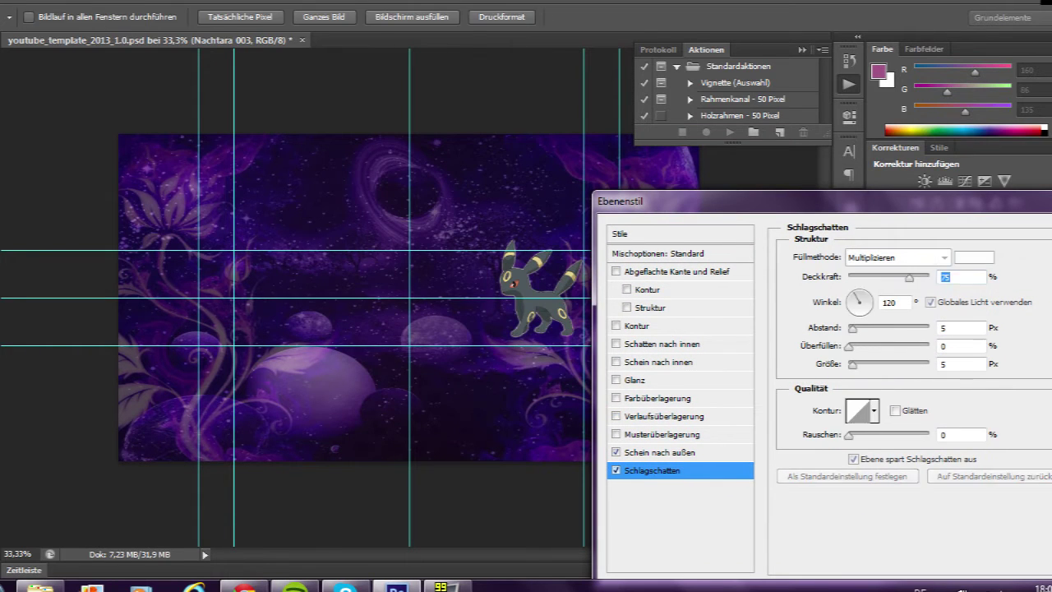
pyautogui.click(974, 257)
pyautogui.click(381, 419)
pyautogui.click(751, 173)
# Turn off the drop shadow on Nachtara 003 and apply an Outer Glow with 5% spread and 10 px size instead.
pyautogui.click(659, 453)
pyautogui.click(617, 470)
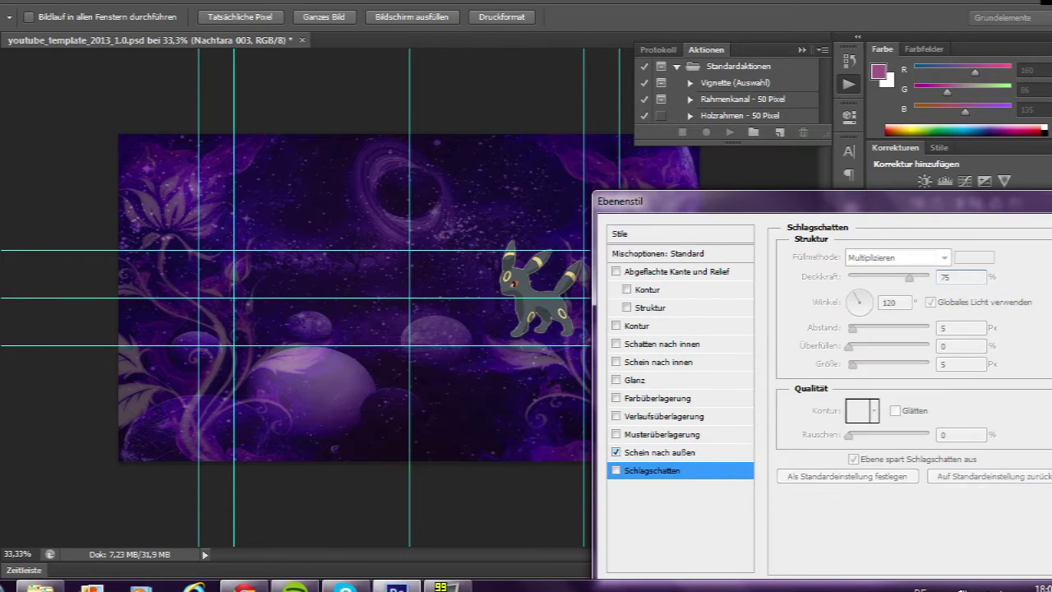
pyautogui.click(660, 452)
pyautogui.write('10')
pyautogui.hotkey('shift', 'Tab')
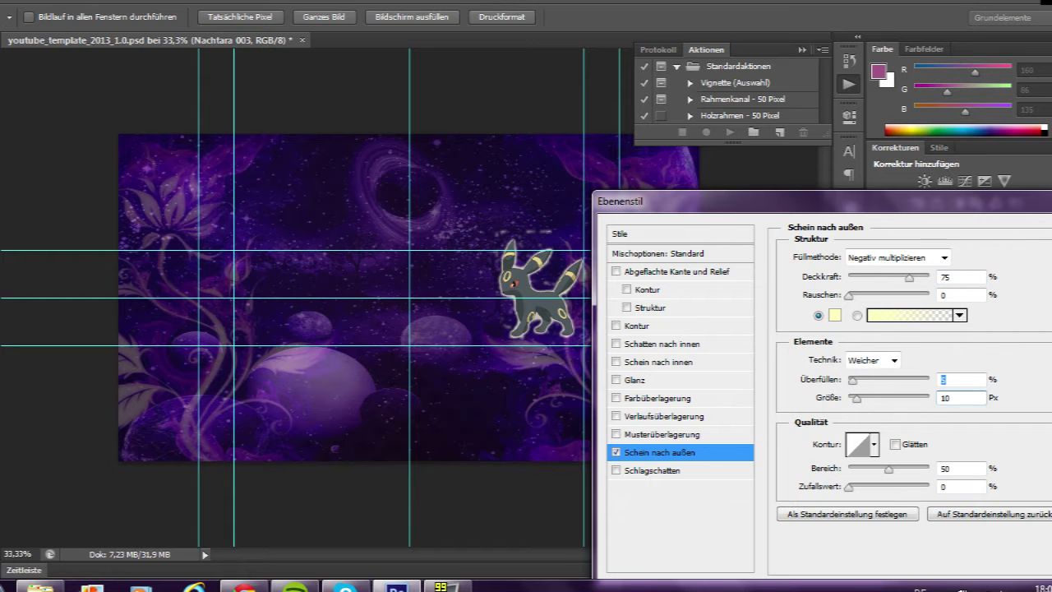
pyautogui.moveTo(717, 203); pyautogui.dragTo(493, 173)
pyautogui.press('Return')
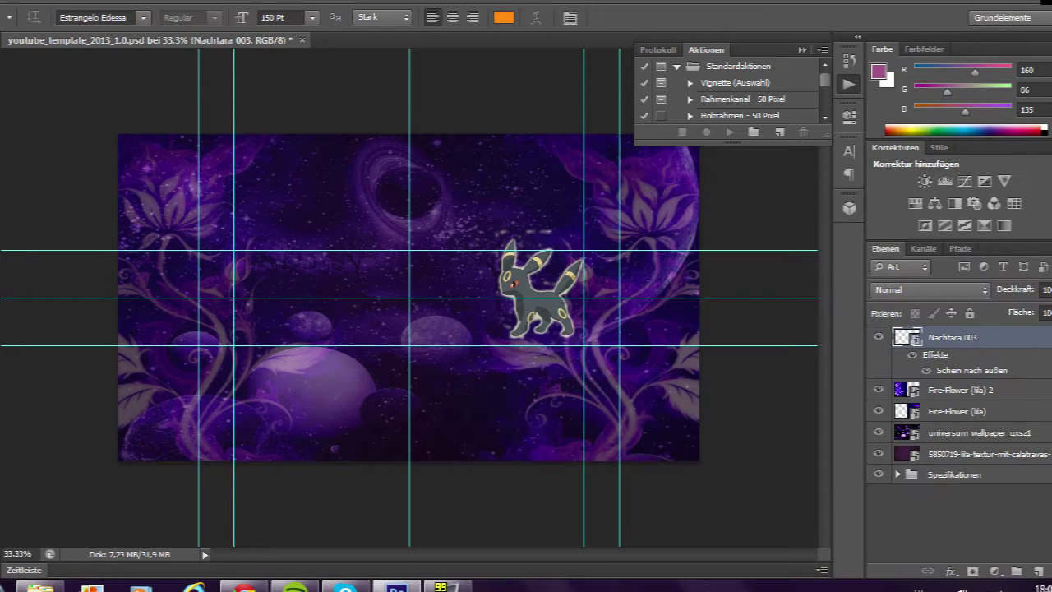
# Change the Outer Glow colour of the Nachtara 003 layer.
pyautogui.rightClick(396, 197)
pyautogui.click(470, 223)
pyautogui.moveTo(534, 171); pyautogui.dragTo(626, 176)
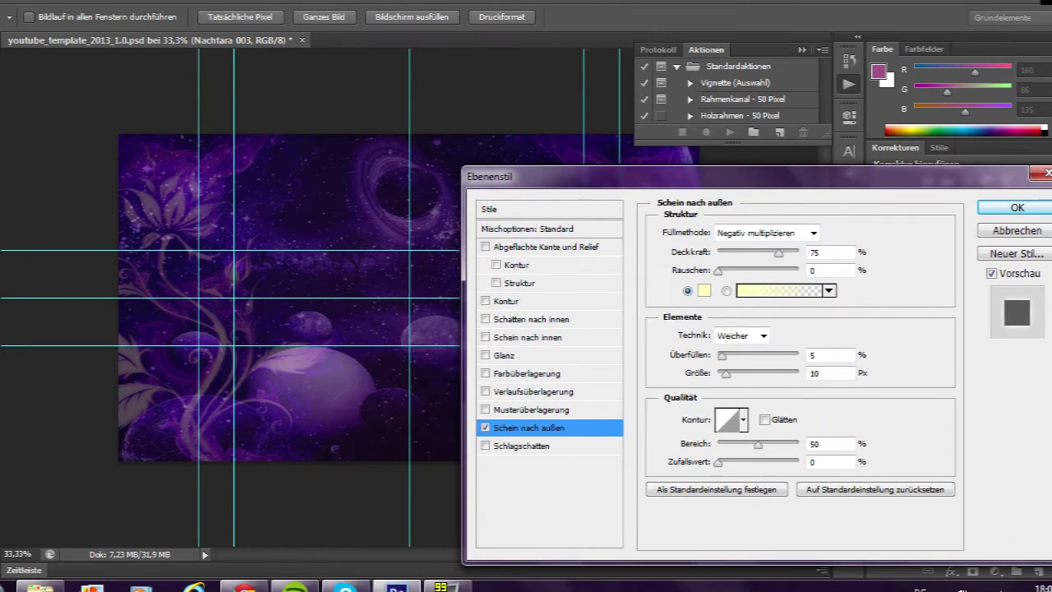
pyautogui.click(703, 290)
pyautogui.moveTo(468, 147); pyautogui.dragTo(679, 180)
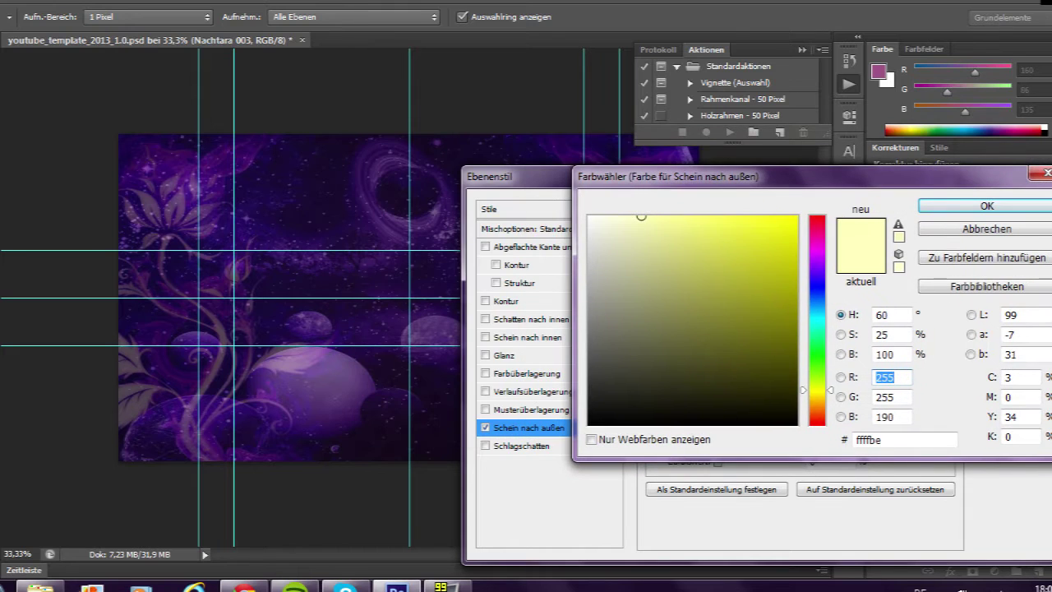
pyautogui.press('Return')
pyautogui.moveTo(510, 176); pyautogui.dragTo(613, 314)
pyautogui.press('Return')
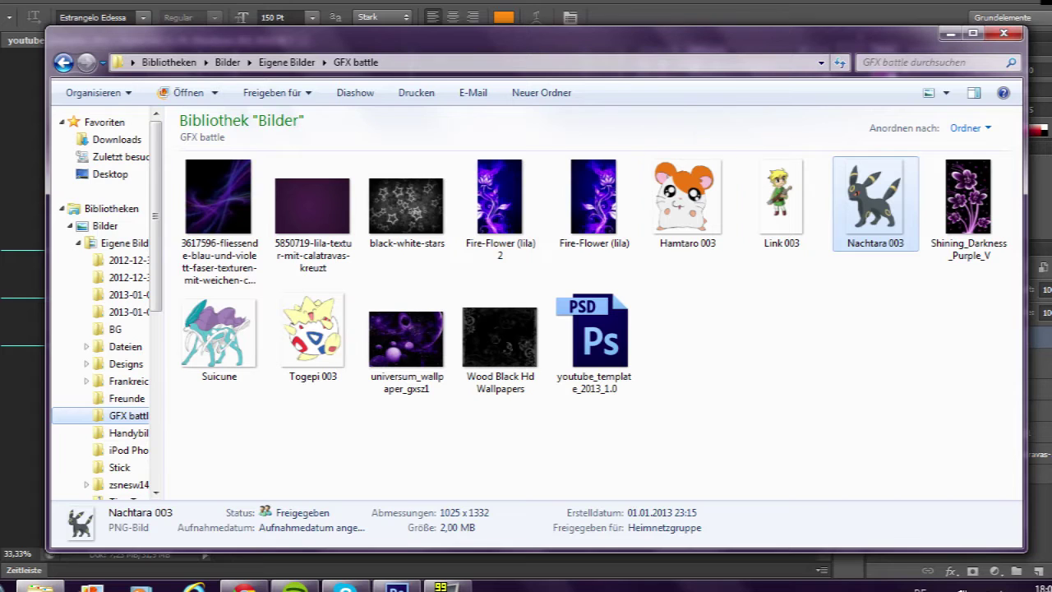
# Place Link 003 at about 44% size against the vertical guide left of the canvas centre, opposite Nachtara.
pyautogui.doubleClick(778, 189)
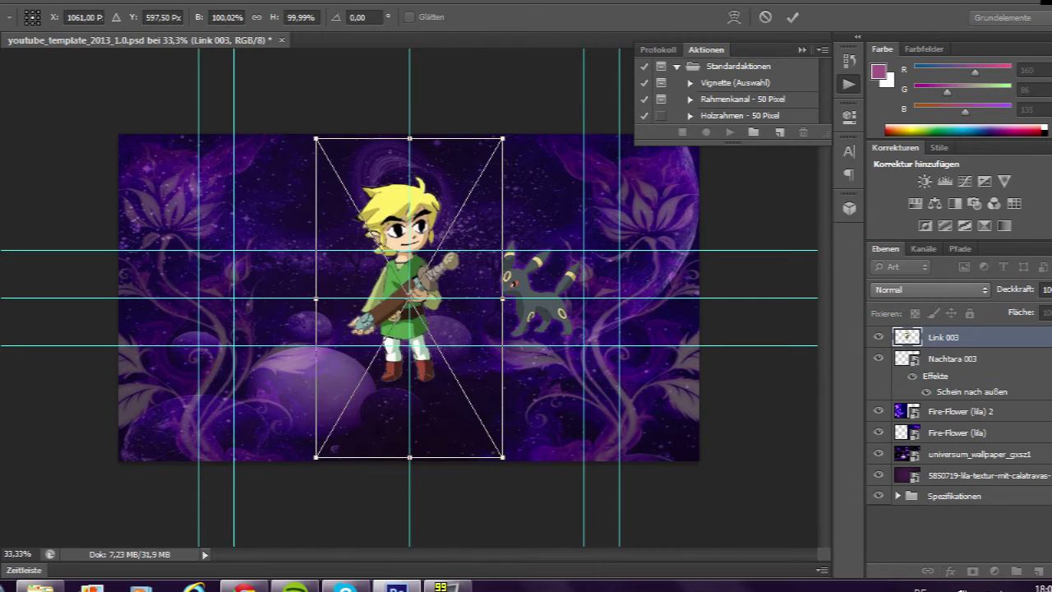
pyautogui.moveTo(316, 457); pyautogui.dragTo(421, 278)
pyautogui.moveTo(461, 207); pyautogui.dragTo(276, 299)
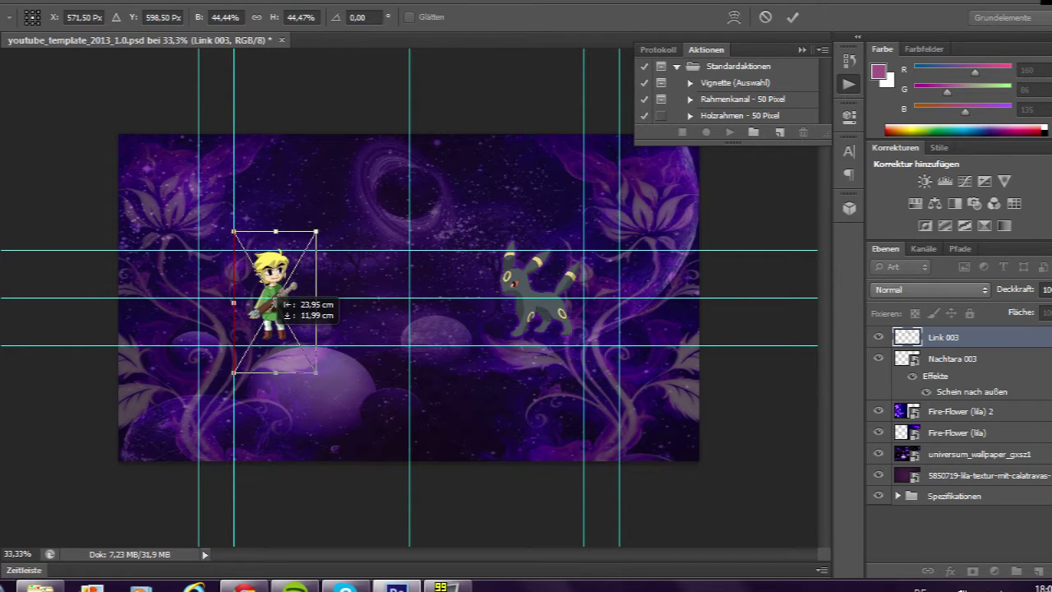
pyautogui.press('Return')
# Apply an Inner Glow with 15% choke and 10 px size to the Link 003 layer.
pyautogui.doubleClick(991, 337)
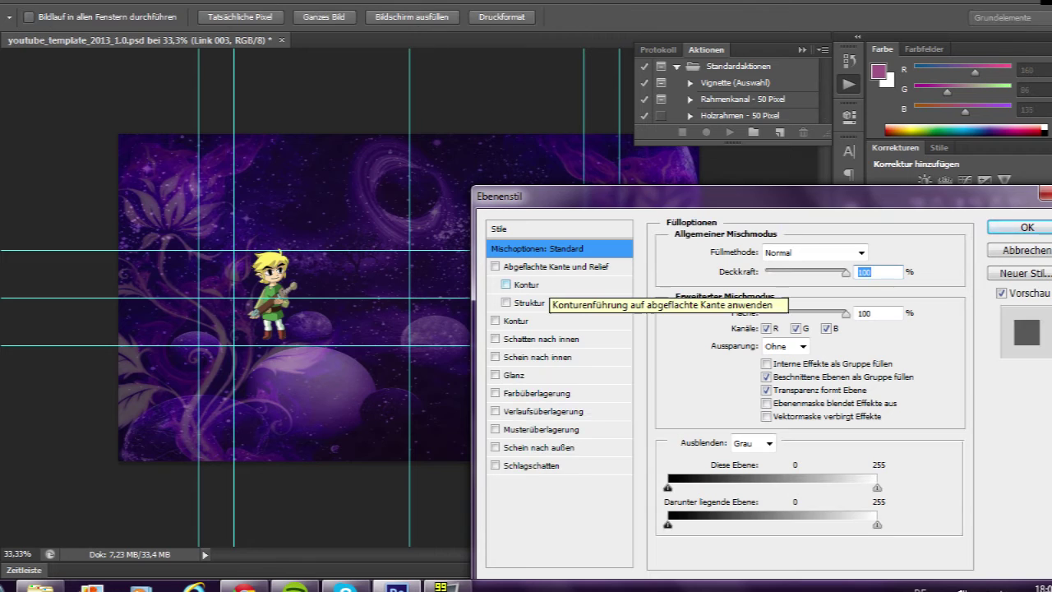
pyautogui.click(536, 357)
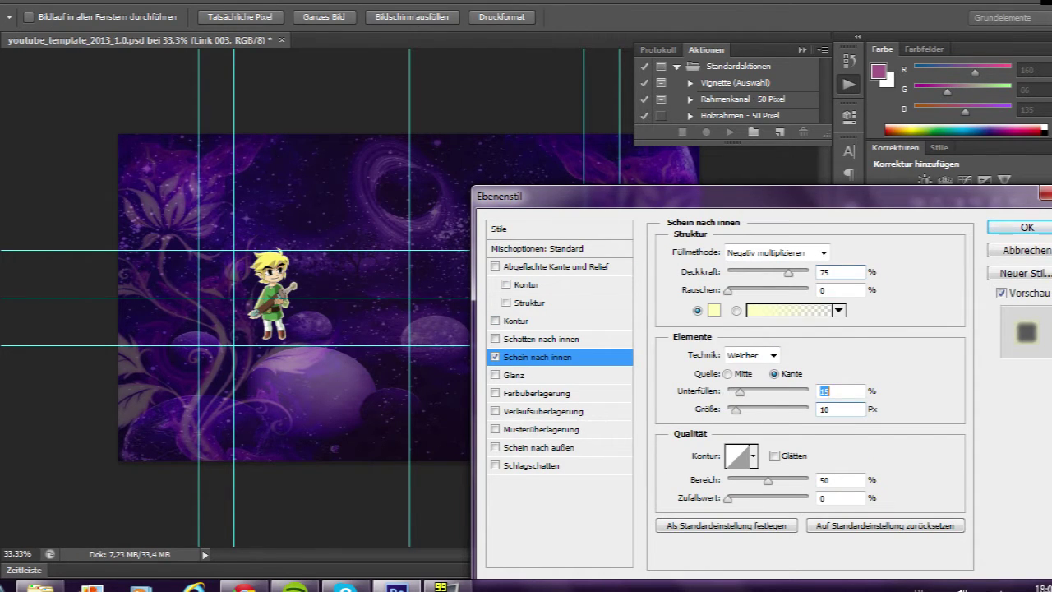
pyautogui.press('Return')
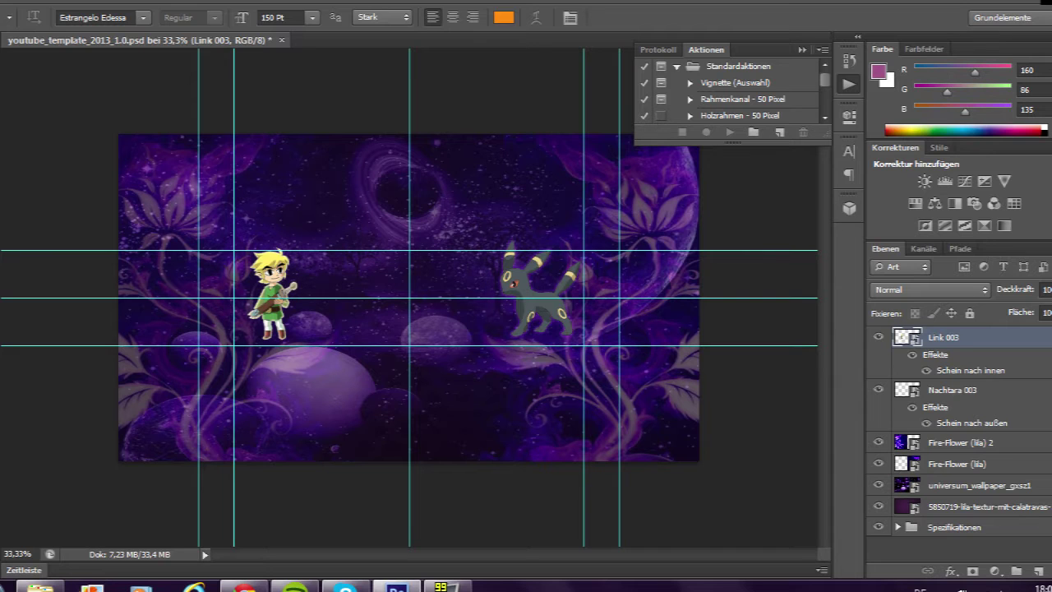
# Add the text "Seelen" in a text box between the two characters and set its font to Giddyup Std.
pyautogui.moveTo(294, 248); pyautogui.dragTo(486, 298)
pyautogui.write('Seelen')
pyautogui.hotkey('ctrl', 'a')
pyautogui.click(143, 17)
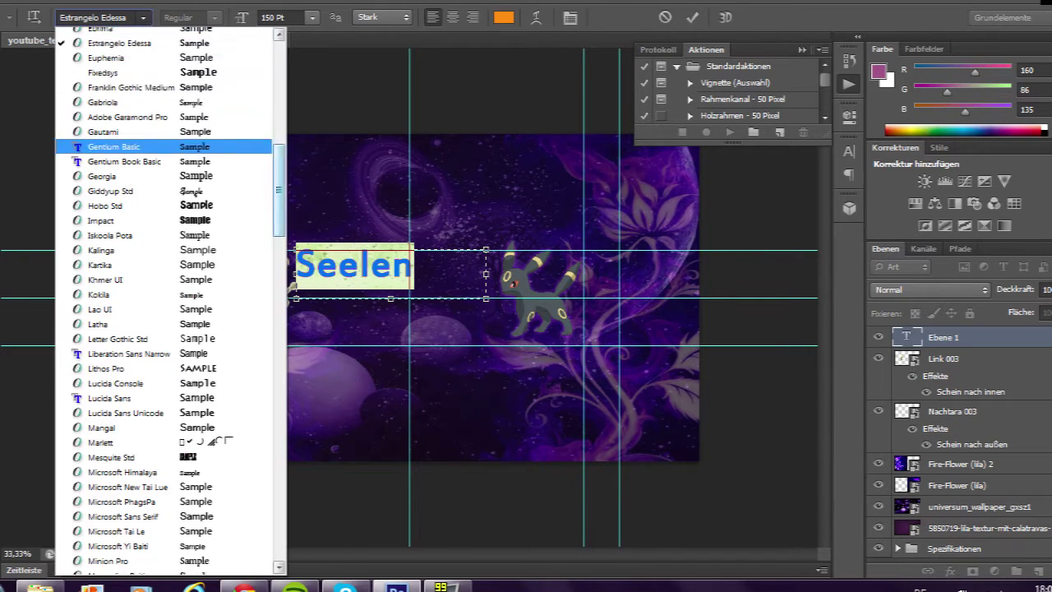
pyautogui.scroll(15, 164, 296)
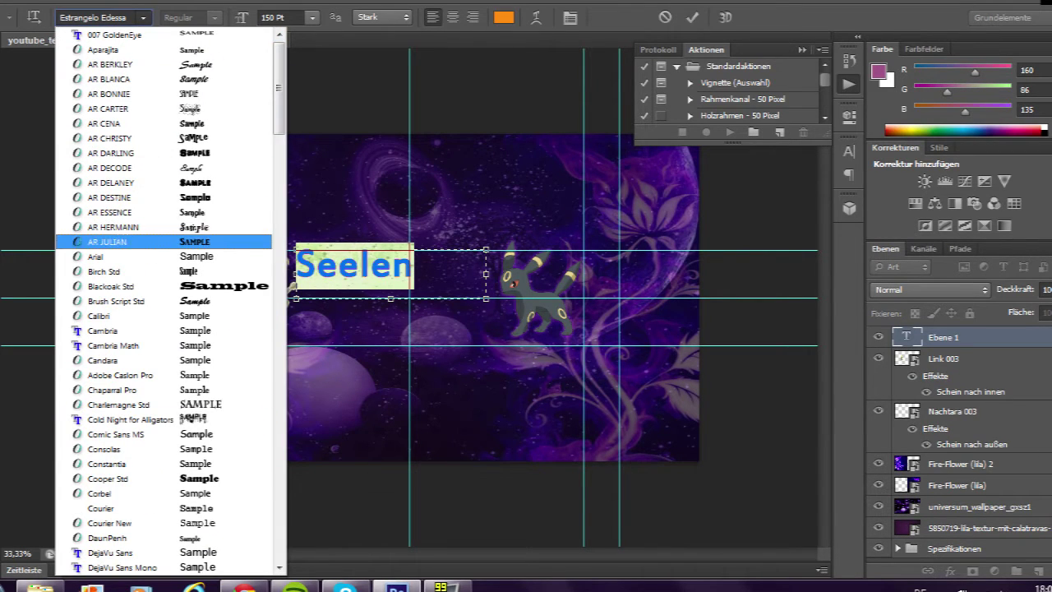
pyautogui.scroll(-10, 165, 329)
pyautogui.click(115, 460)
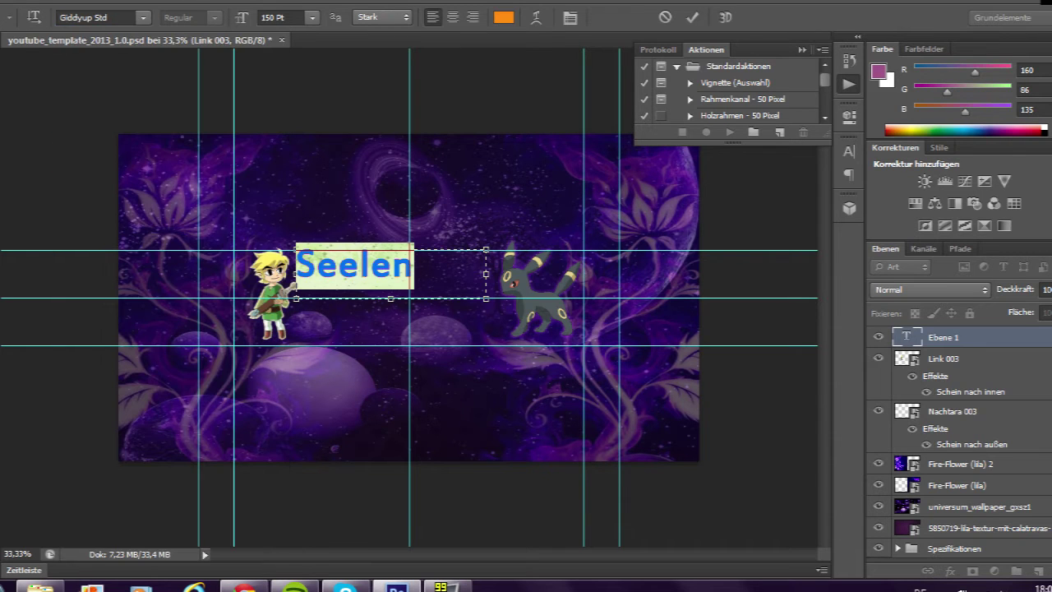
# Set the colour of the "Seelen" text to white.
pyautogui.click(503, 17)
pyautogui.click(816, 260)
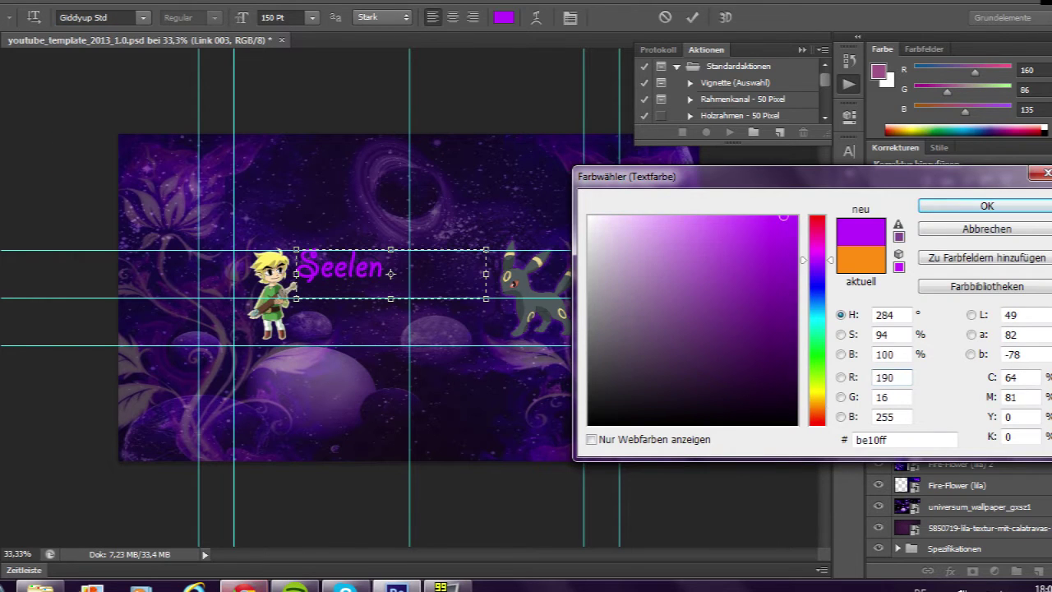
pyautogui.click(589, 217)
pyautogui.click(1011, 205)
# Set the "Seelen" text size to 200 pt and shift the text slightly down and to the right.
pyautogui.click(313, 17)
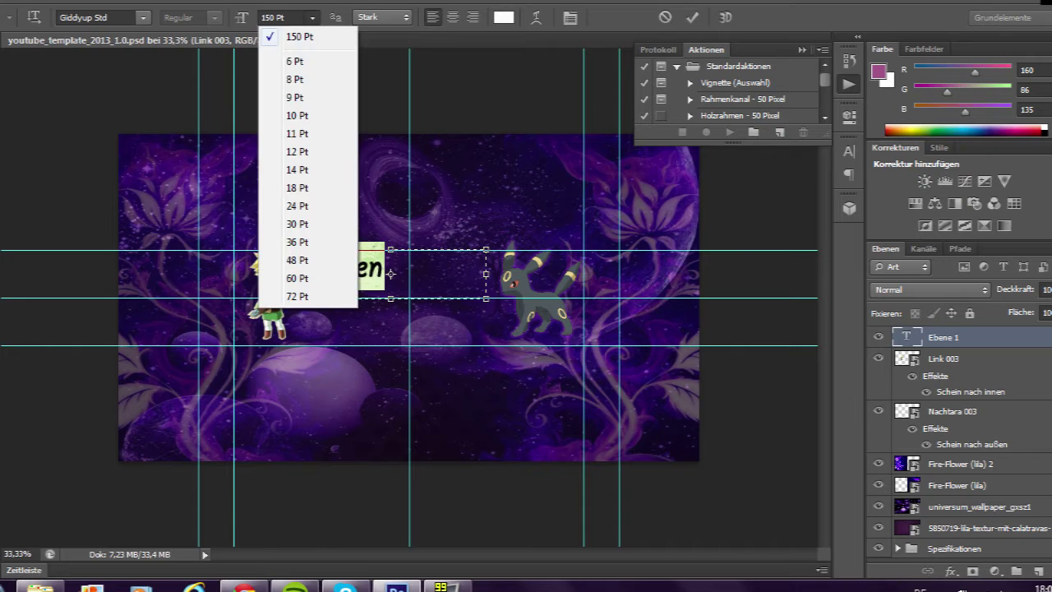
pyautogui.click(276, 17)
pyautogui.write('200')
pyautogui.press('Return')
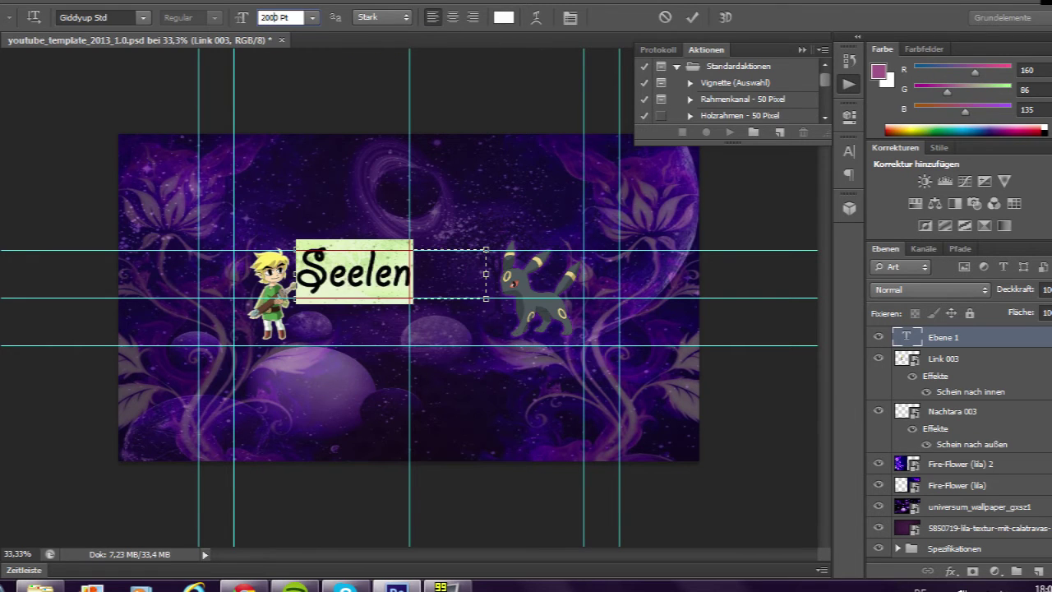
pyautogui.press('Return')
pyautogui.press('Return')
pyautogui.write('200')
pyautogui.press('Return')
pyautogui.moveTo(343, 272); pyautogui.dragTo(354, 285)
# Add a text box below and to the right of "Seelen" and enter "Qual13" in white Giddyup Std at 200 pt.
pyautogui.press('t')
pyautogui.click(400, 285)
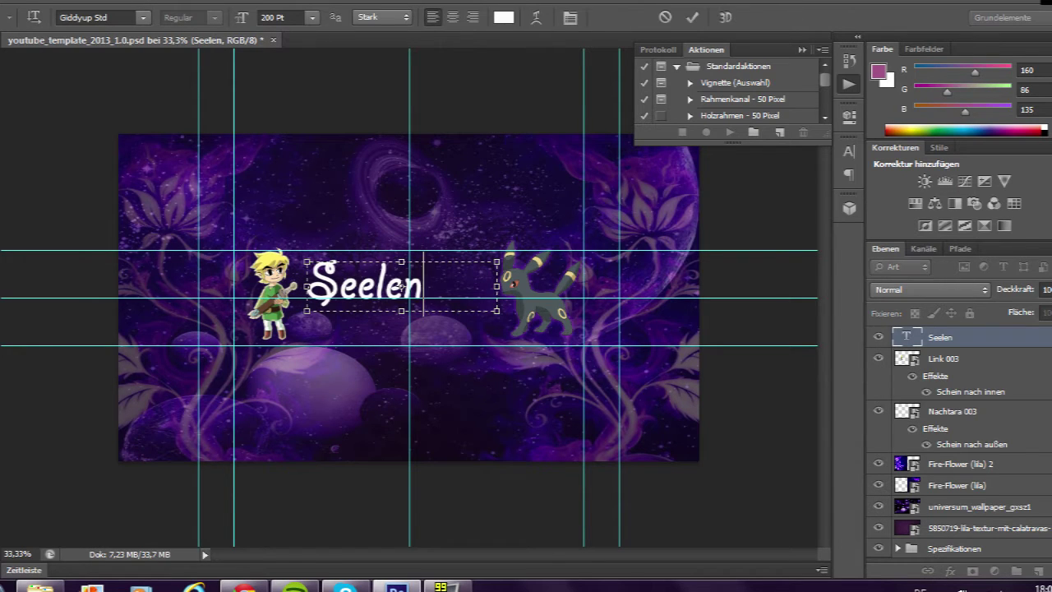
pyautogui.moveTo(351, 374); pyautogui.dragTo(531, 438)
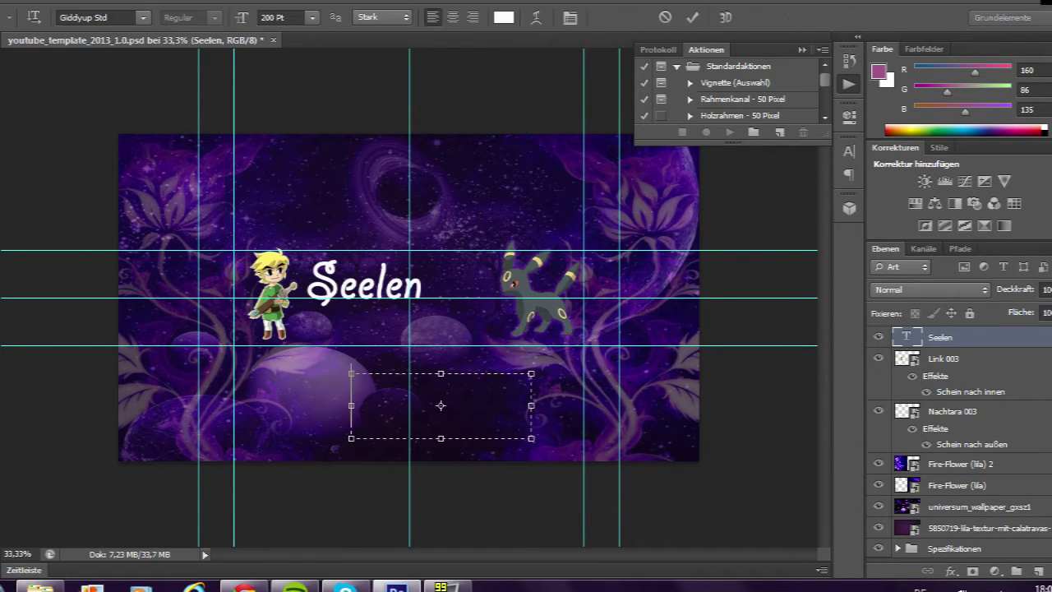
pyautogui.moveTo(351, 356); pyautogui.dragTo(351, 302)
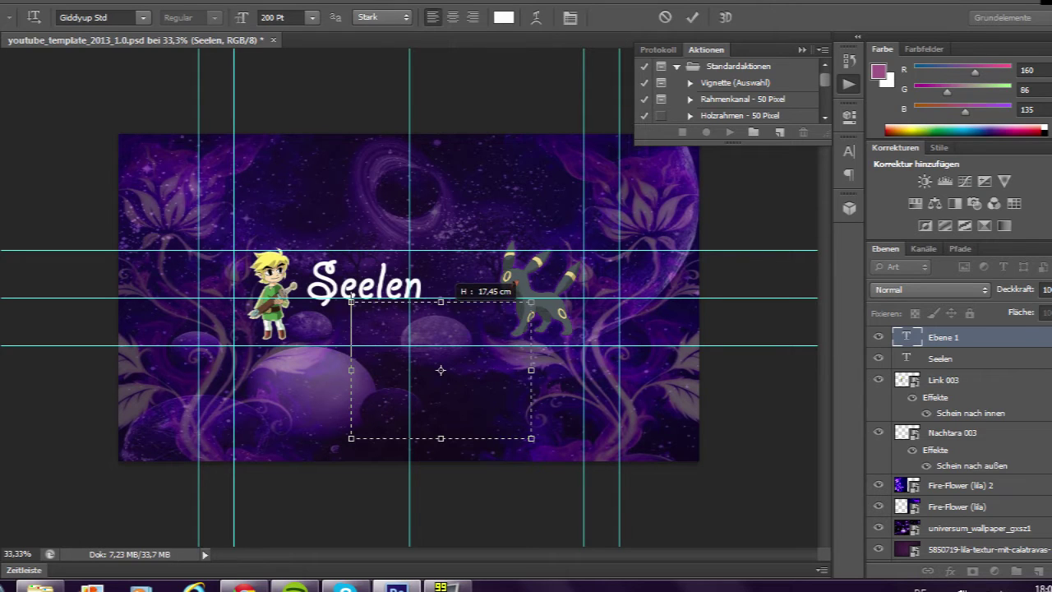
pyautogui.moveTo(441, 438); pyautogui.dragTo(441, 356)
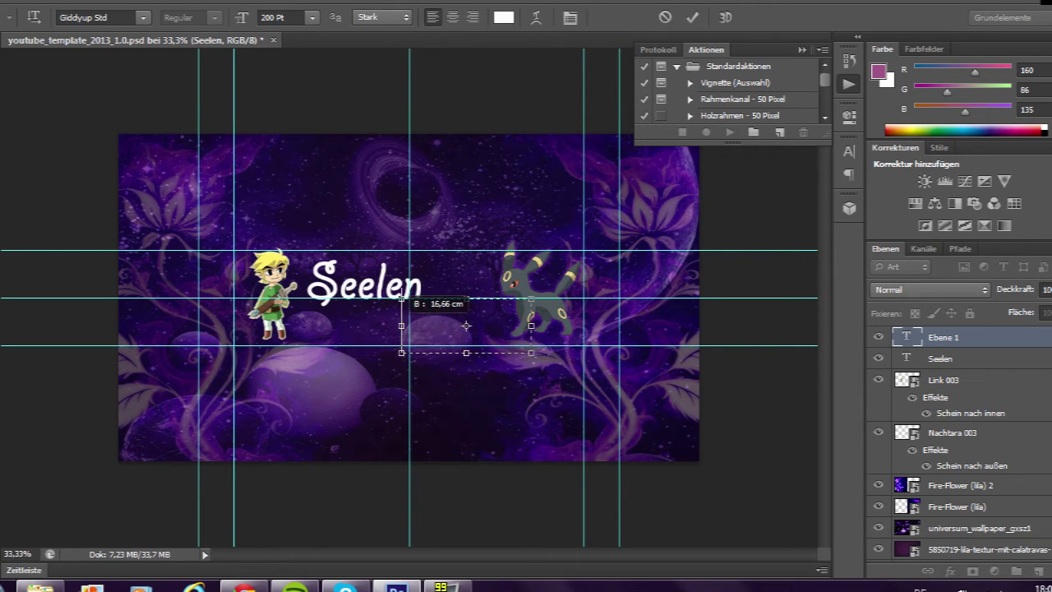
pyautogui.write('Qual')
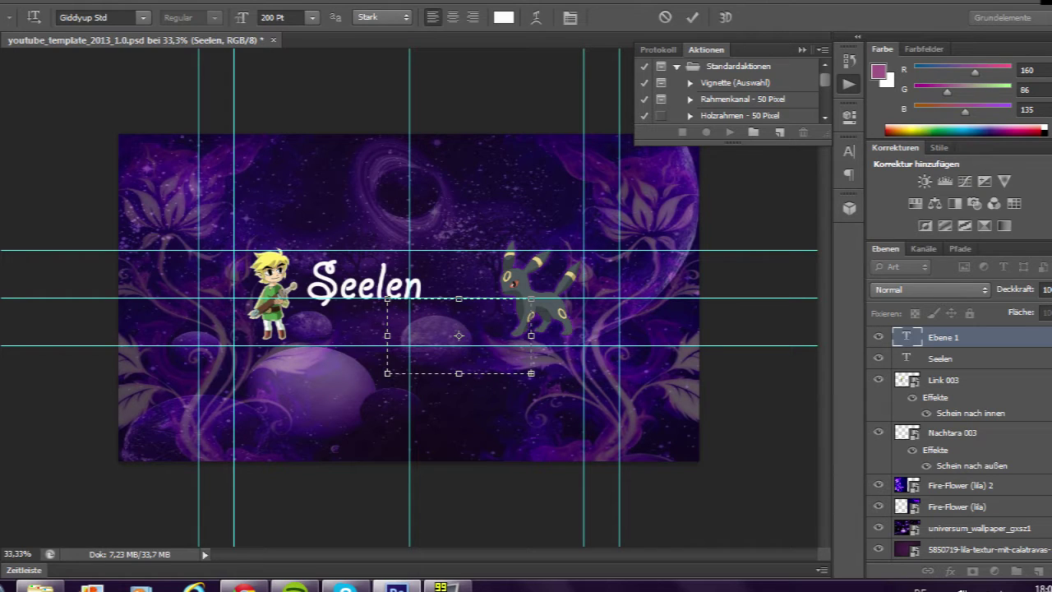
pyautogui.write('Qual13')
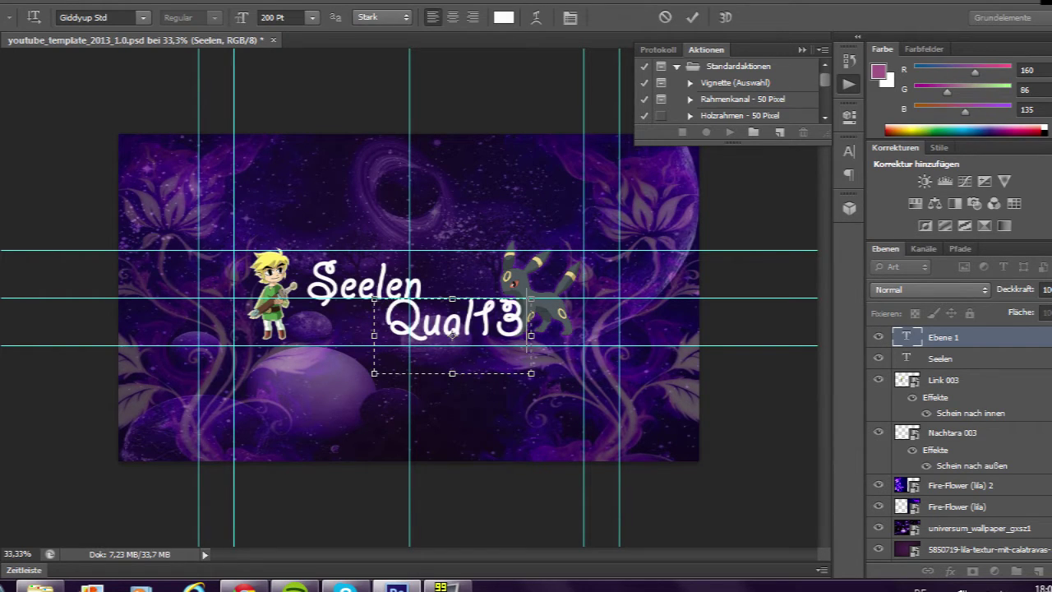
# Shift the "Qual13" text slightly down and to the right, and move Nachtara further right to make room for it.
pyautogui.hotkey('ctrl', 'Return')
pyautogui.press('v')
pyautogui.moveTo(457, 325); pyautogui.dragTo(466, 330)
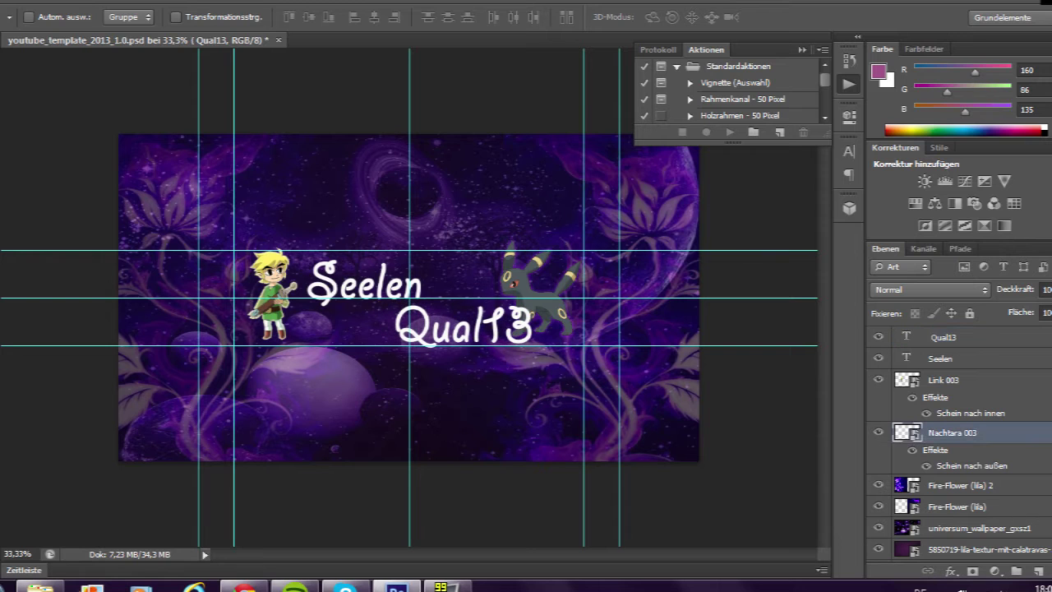
pyautogui.moveTo(547, 269); pyautogui.dragTo(579, 274)
# Apply a purple outside Stroke in colour #7b1794 to the "Seelen" text layer.
pyautogui.doubleClick(940, 359)
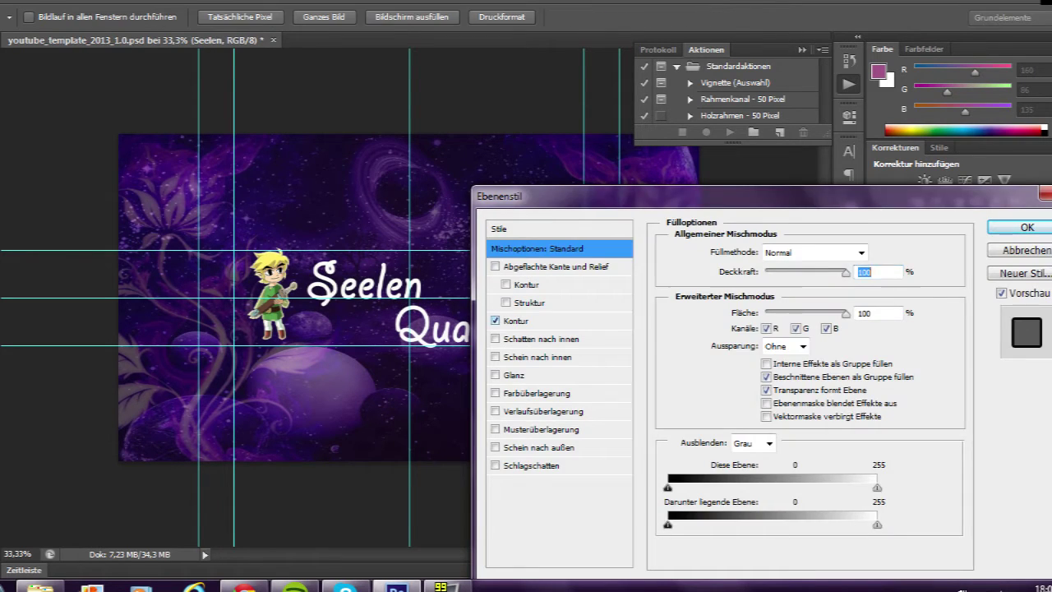
pyautogui.click(516, 321)
pyautogui.click(705, 425)
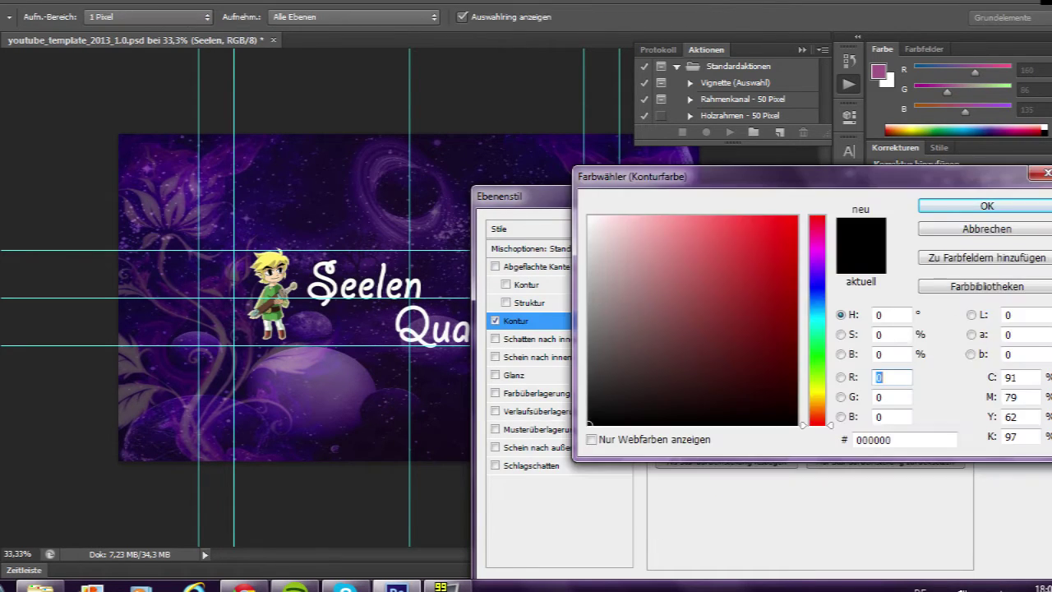
pyautogui.click(395, 206)
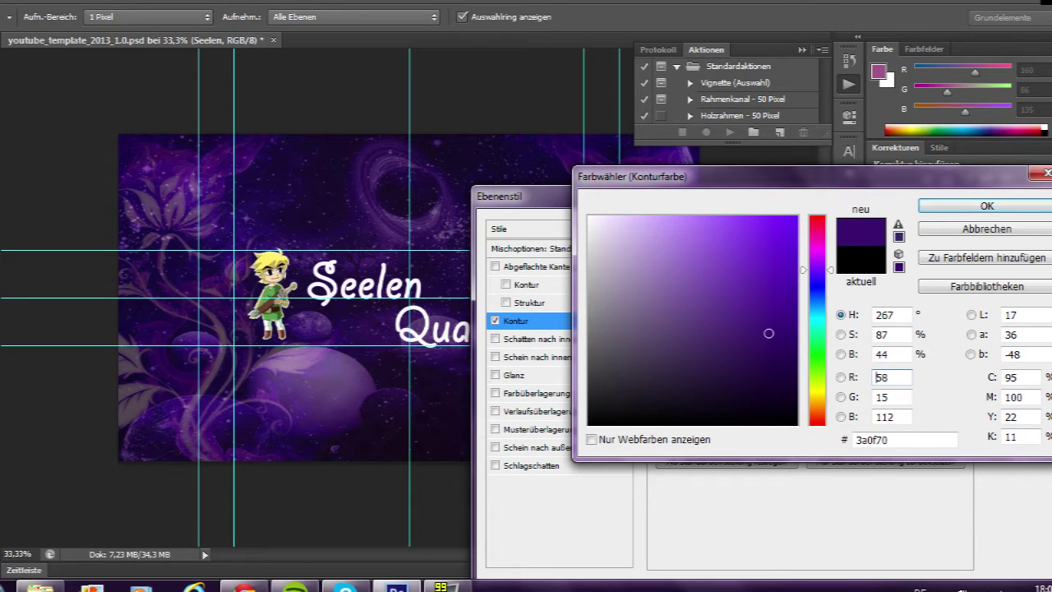
pyautogui.moveTo(395, 205); pyautogui.dragTo(313, 304)
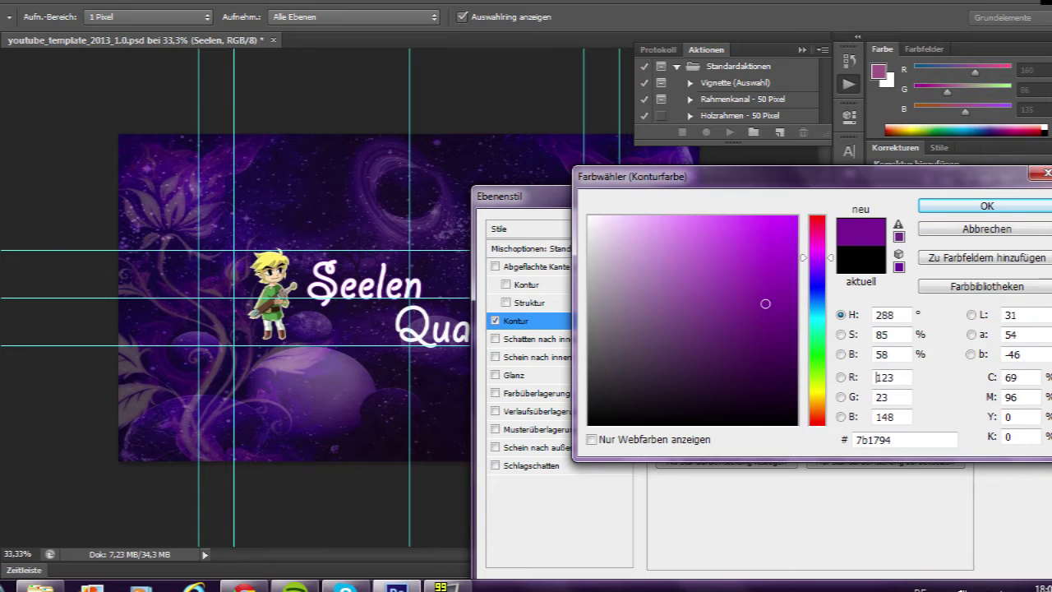
pyautogui.press('Return')
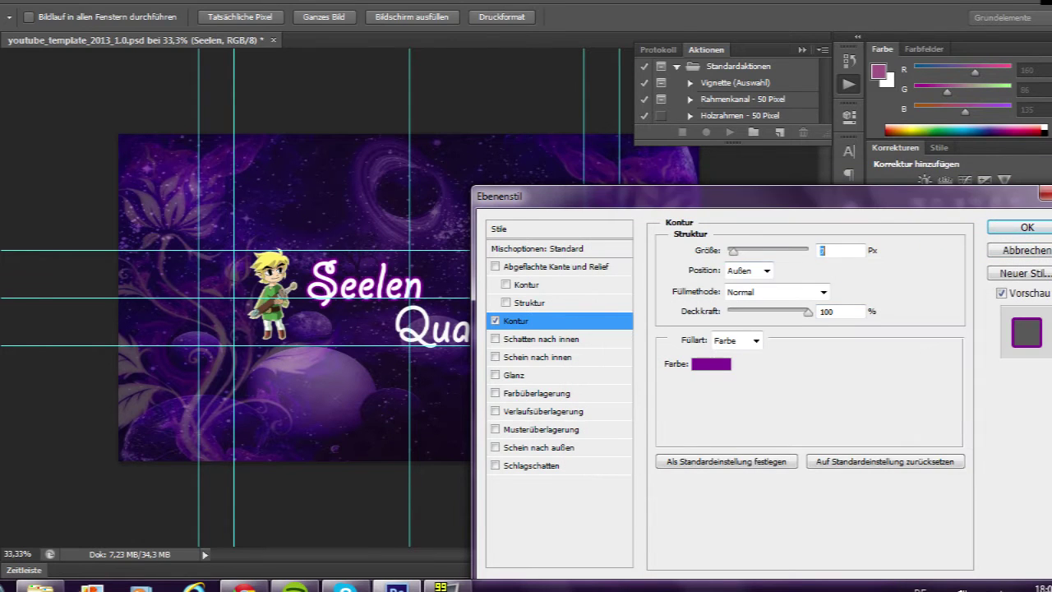
pyautogui.press('Return')
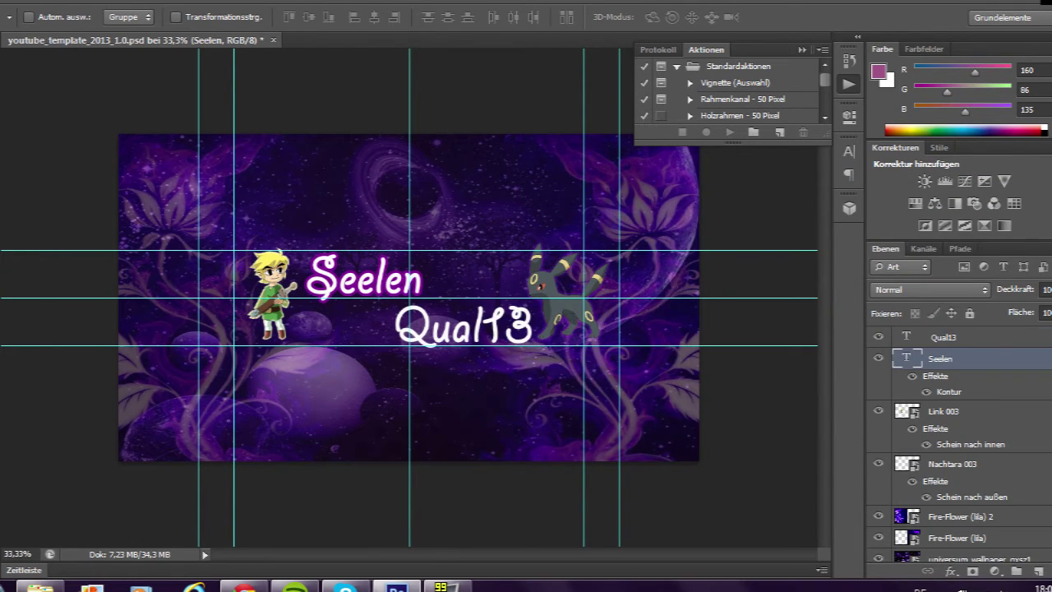
# Apply a dark purple outside Stroke in colour #700884 to the "Qual13" text layer.
pyautogui.doubleClick(1003, 337)
pyautogui.click(515, 321)
pyautogui.click(711, 363)
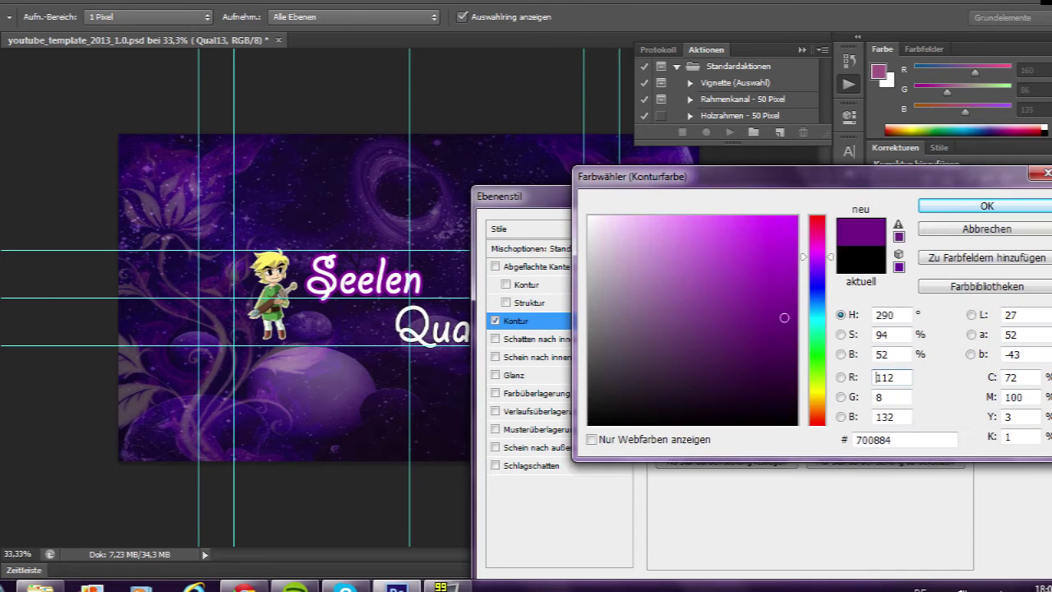
pyautogui.press('Return')
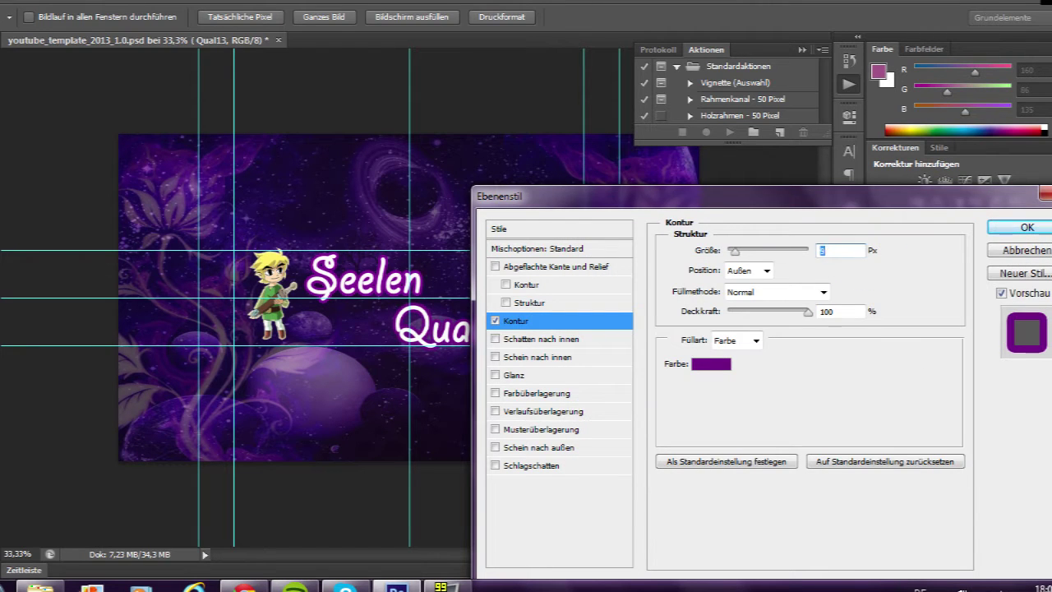
pyautogui.press('Return')
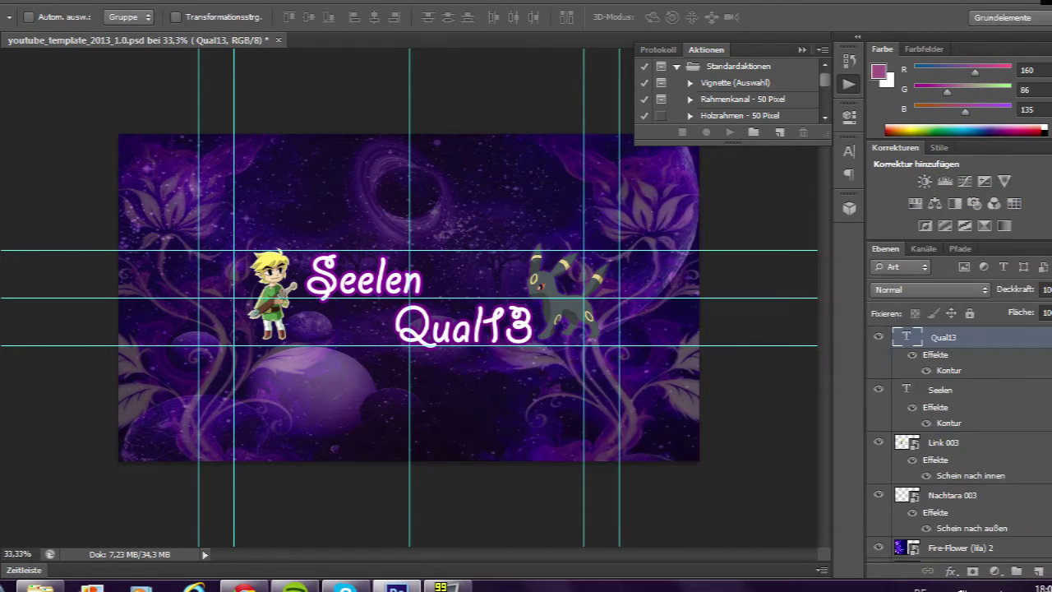
pyautogui.doubleClick(1003, 390)
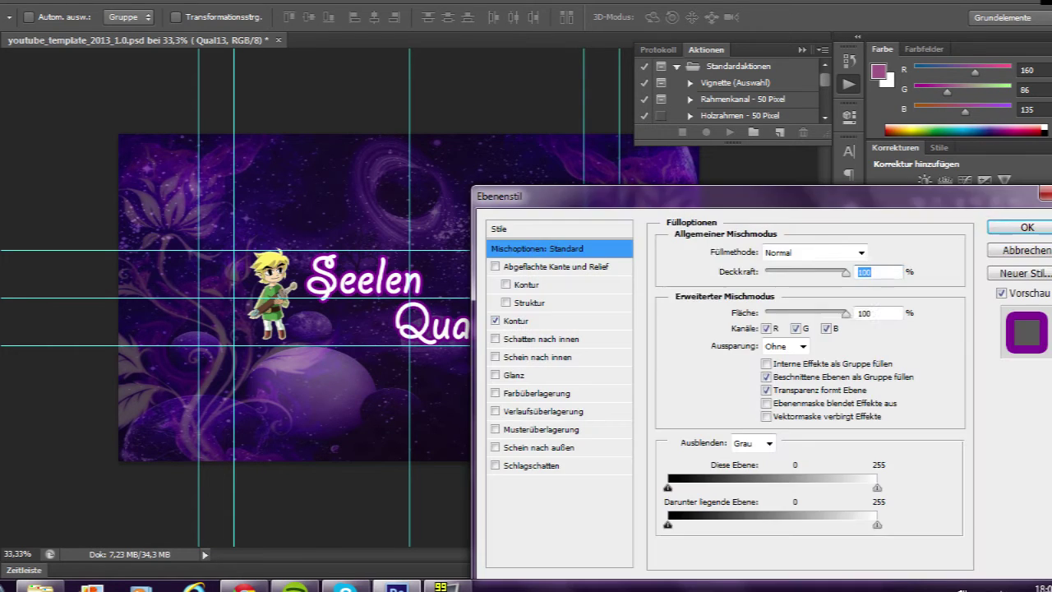
pyautogui.click(510, 343)
pyautogui.press('Return')
pyautogui.moveTo(305, 281)
pyautogui.mouseDown()
pyautogui.moveTo(274, 275)
pyautogui.moveTo(286, 275)
pyautogui.mouseUp()
# Place the Togepi 003 image from the GFX battle folder, scaled down small, at Nachtara's hind feet.
pyautogui.hotkey('alt', '[')
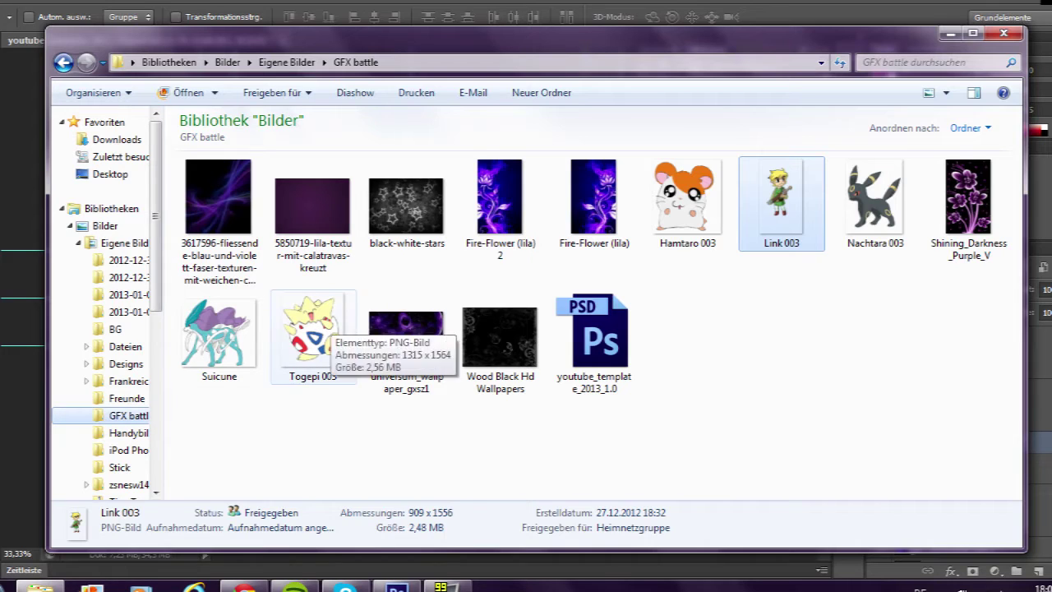
pyautogui.moveTo(258, 376); pyautogui.dragTo(410, 298)
pyautogui.moveTo(274, 458); pyautogui.dragTo(466, 230)
pyautogui.moveTo(506, 181); pyautogui.dragTo(574, 306)
pyautogui.press('Return')
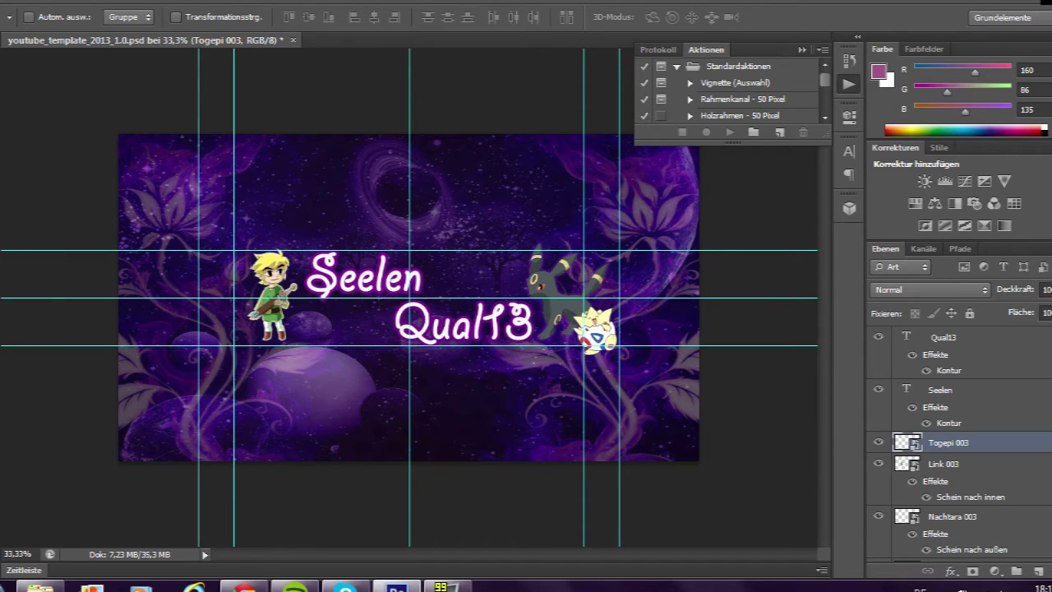
# Apply a Drop Shadow to the Togepi 003 layer.
pyautogui.doubleClick(987, 443)
pyautogui.click(486, 463)
pyautogui.click(1011, 226)
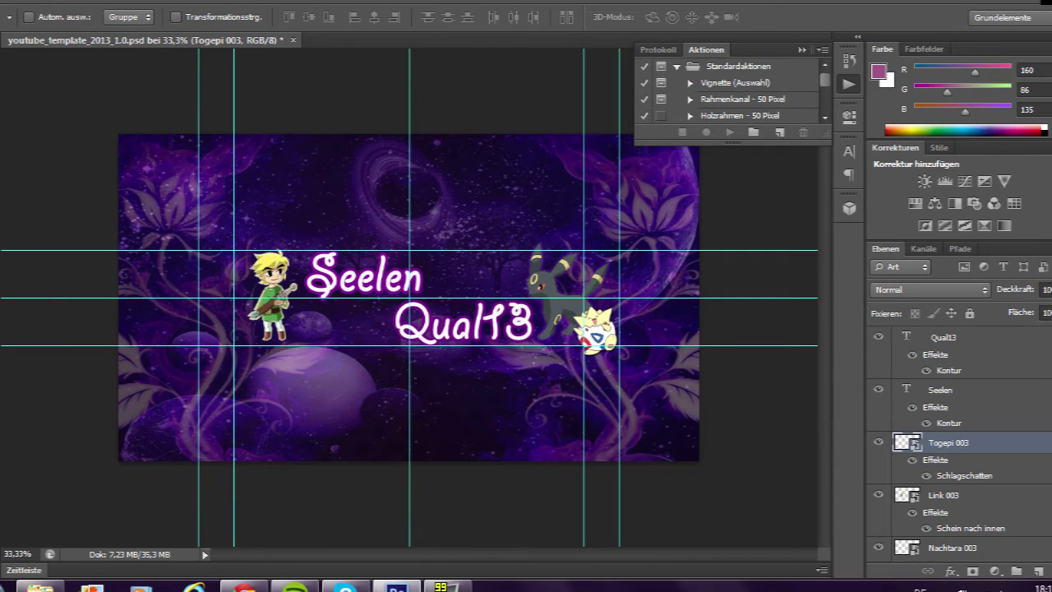
# Draw an ellipse about 285 × 163 px under Link's feet, above the Fire-Flower (lila) 2 layer, with black fill and outline.
pyautogui.scroll(-5, 959, 443)
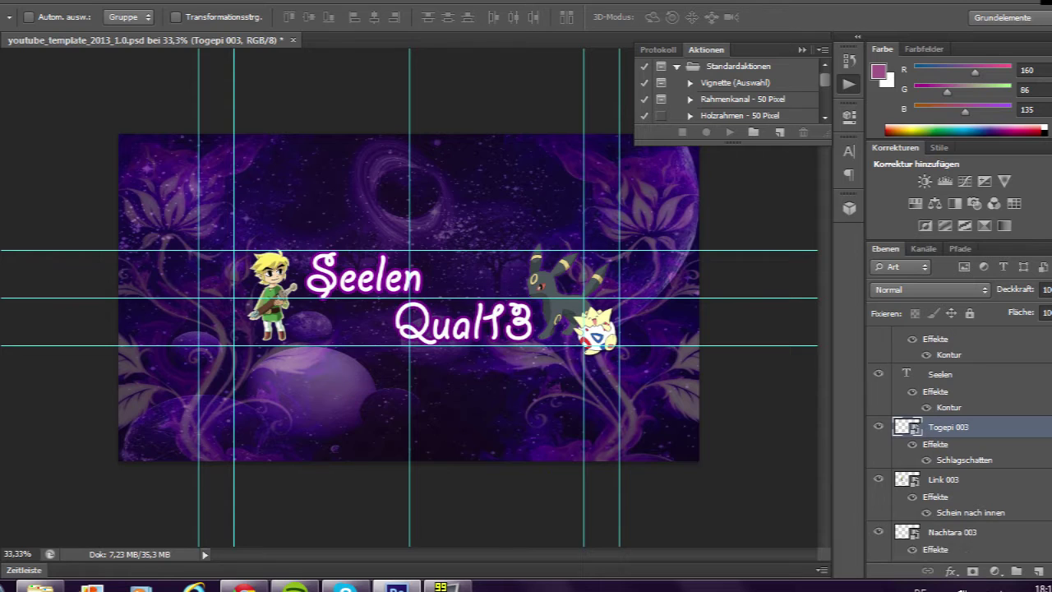
pyautogui.click(960, 468)
pyautogui.press('u')
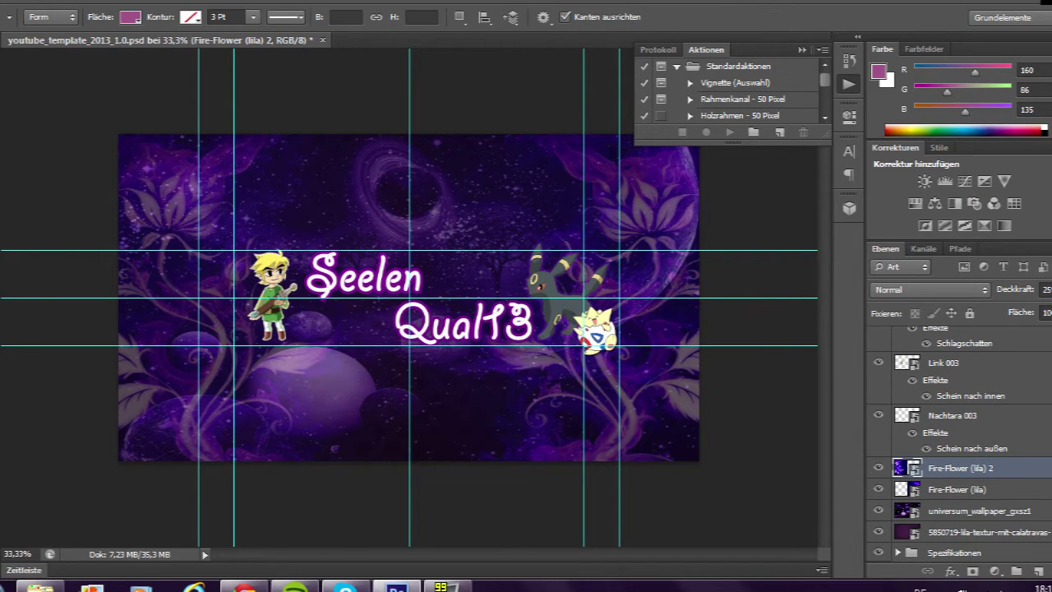
pyautogui.moveTo(312, 363); pyautogui.dragTo(313, 364)
pyautogui.click(130, 16)
pyautogui.click(165, 112)
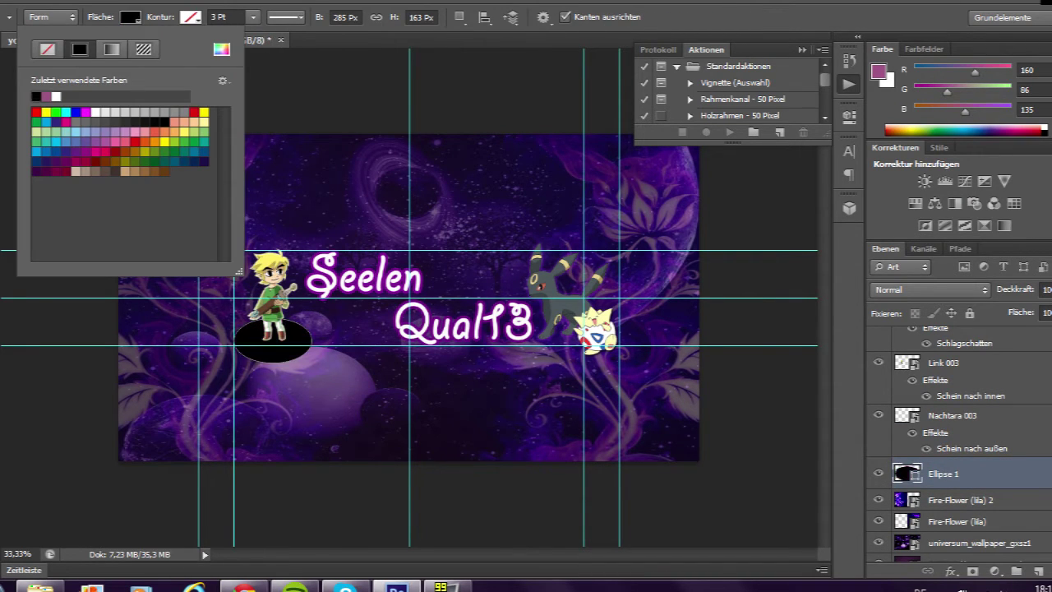
pyautogui.click(190, 16)
pyautogui.press('Escape')
pyautogui.click(337, 377)
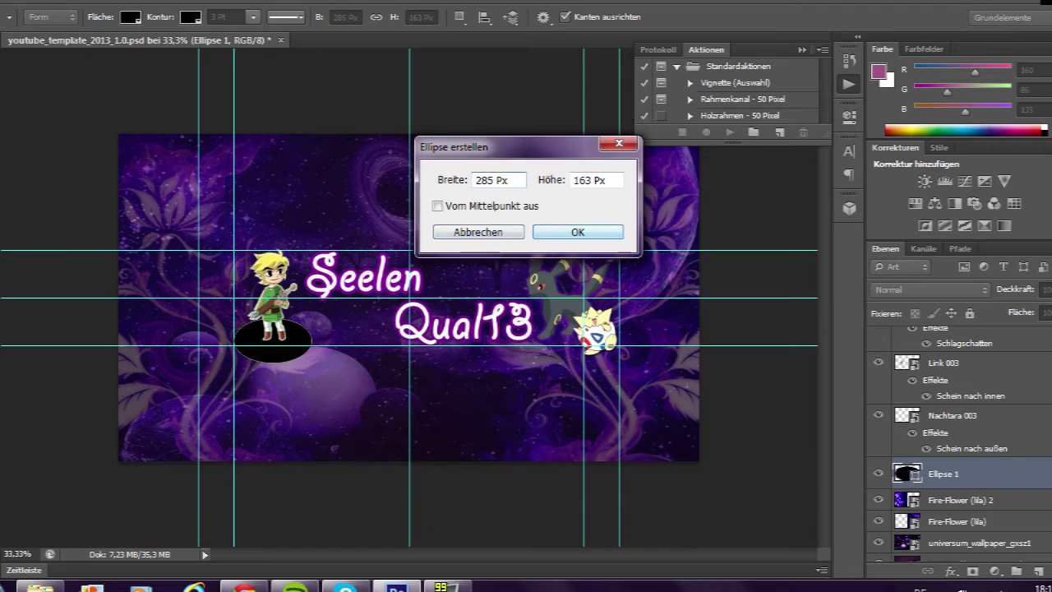
pyautogui.press('Return')
pyautogui.hotkey('ctrl', 'z')
# Rasterize the black ellipse under Link so it can be edited with the Smudge tool.
pyautogui.press('r')
pyautogui.press('Return')
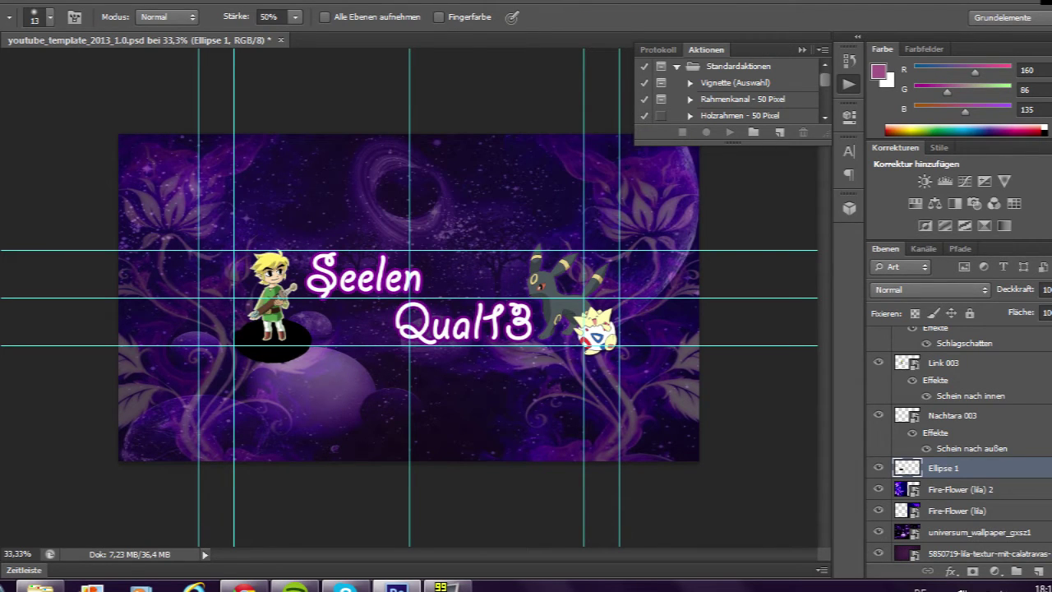
# Place the Hamtaro 003 image, scaled down small beside Link's feet, and raise its layer above Togepi 003.
pyautogui.hotkey('alt', 'Tab')
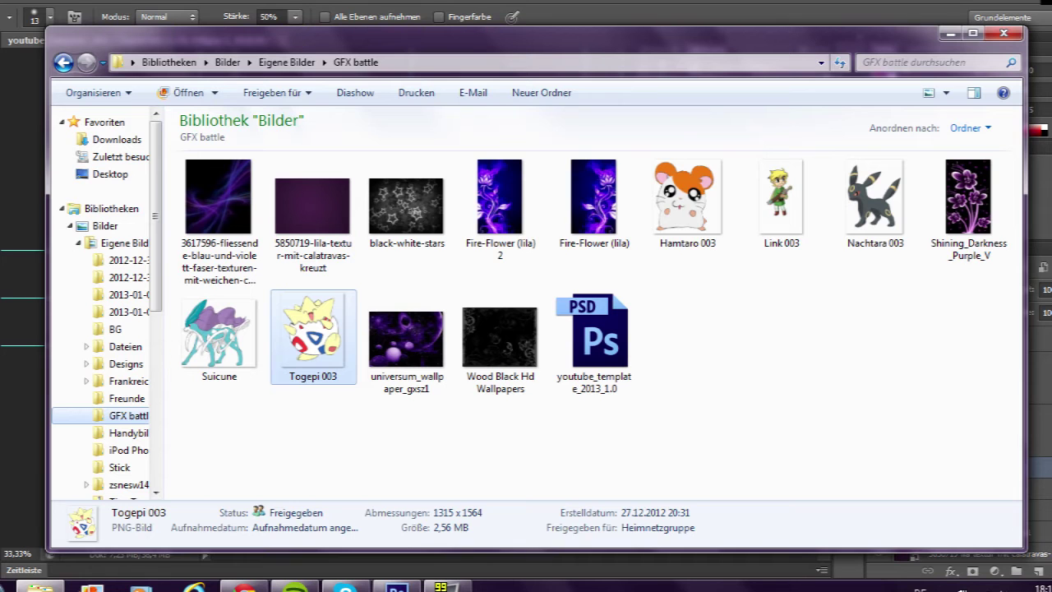
pyautogui.moveTo(681, 199); pyautogui.dragTo(411, 296)
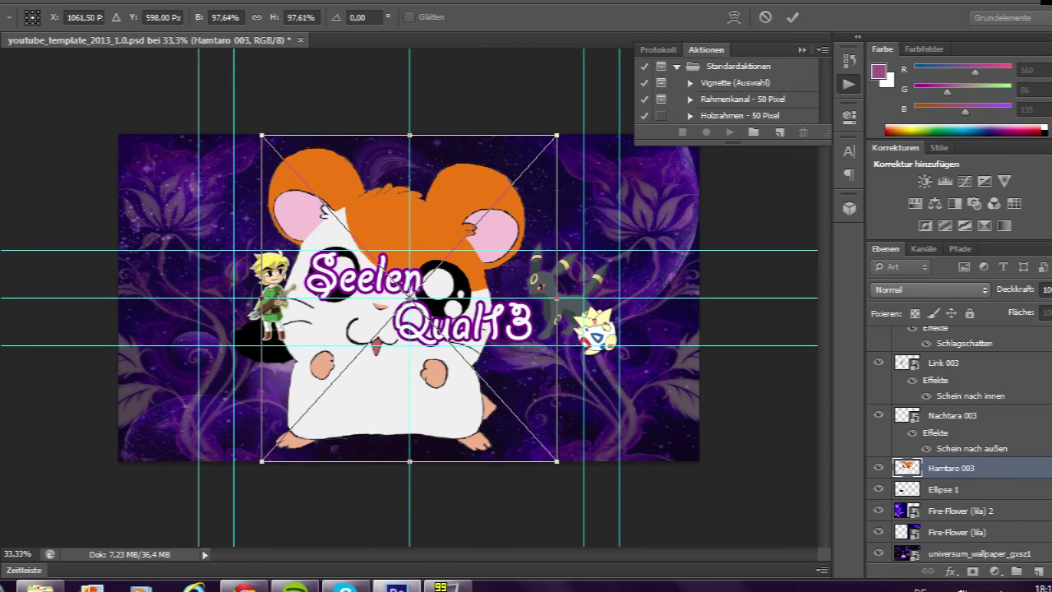
pyautogui.moveTo(261, 461); pyautogui.dragTo(315, 333)
pyautogui.press('Return')
pyautogui.hotkey('ctrl', ']')
pyautogui.hotkey('ctrl', ']')
pyautogui.hotkey('ctrl', ']')
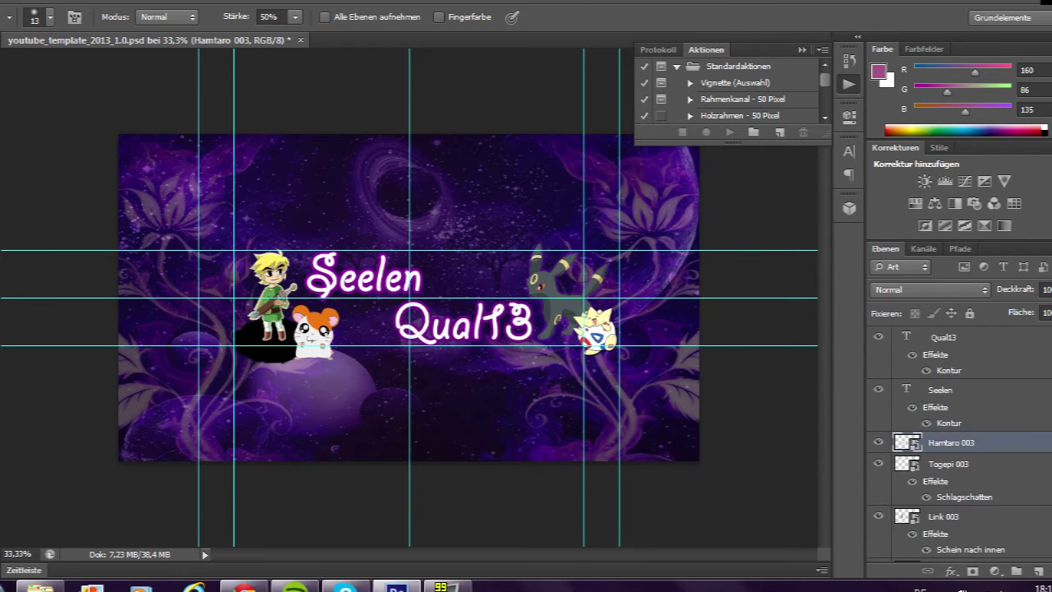
# Apply Bevel and Emboss with Contour to the Hamtaro 003 layer, trying orange and settling on black for the shadow colour.
pyautogui.doubleClick(1003, 443)
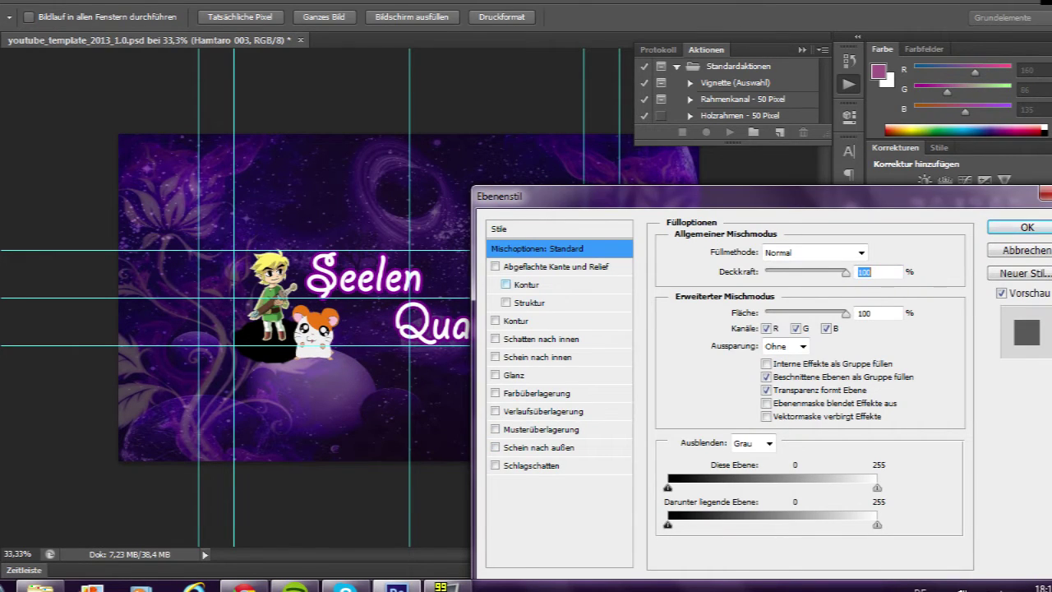
pyautogui.click(526, 285)
pyautogui.click(556, 266)
pyautogui.click(857, 509)
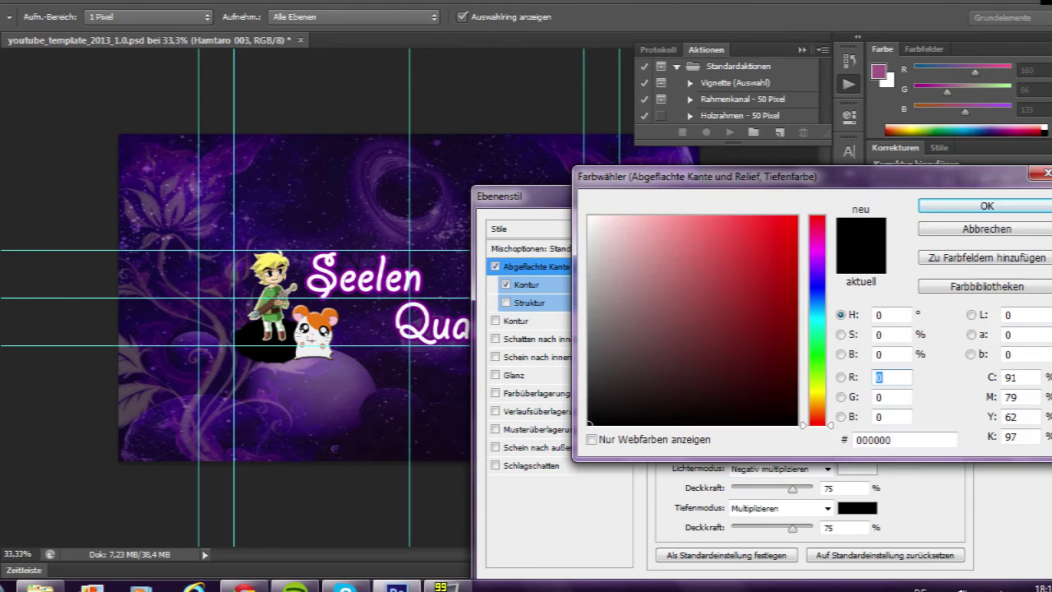
pyautogui.press('Return')
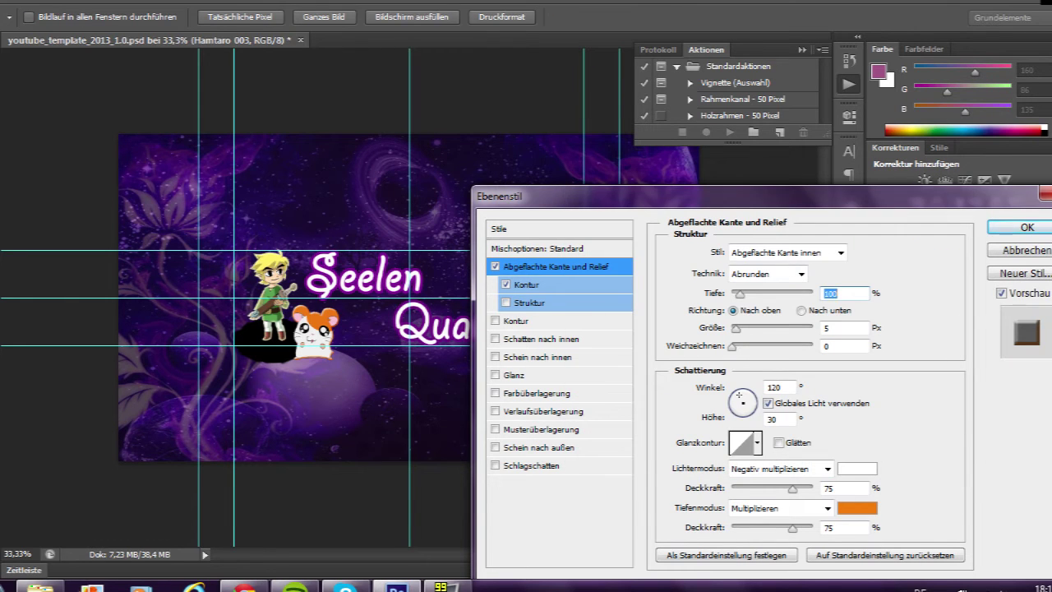
pyautogui.click(857, 508)
pyautogui.write('0')
pyautogui.press('Return')
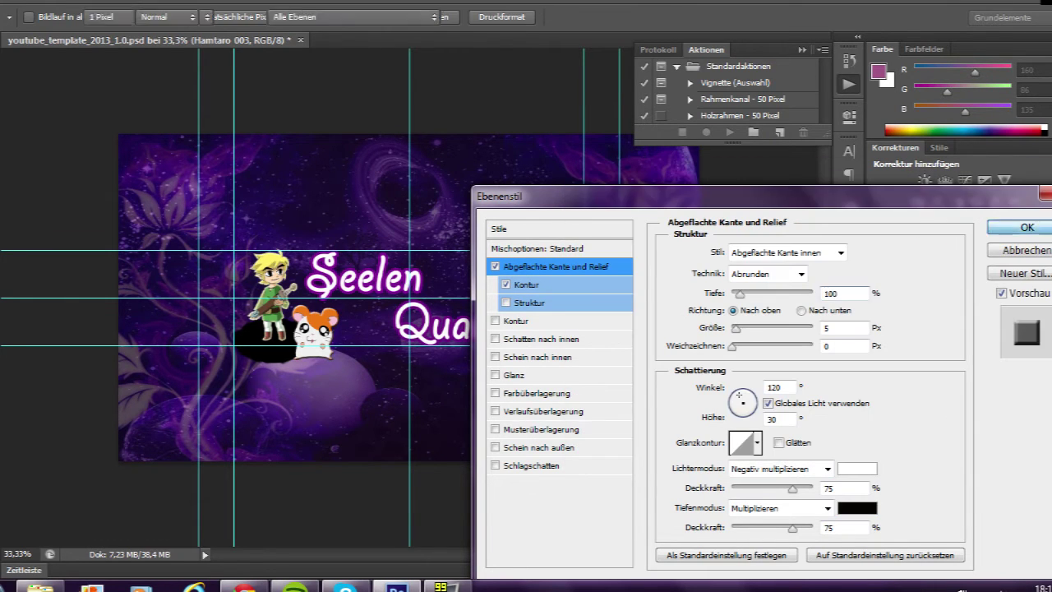
pyautogui.press('Return')
# Draw an ellipse about 229 × 98 px under Hamtaro's feet with black fill and outline.
pyautogui.press('u')
pyautogui.moveTo(292, 349); pyautogui.dragTo(353, 372)
pyautogui.click(130, 16)
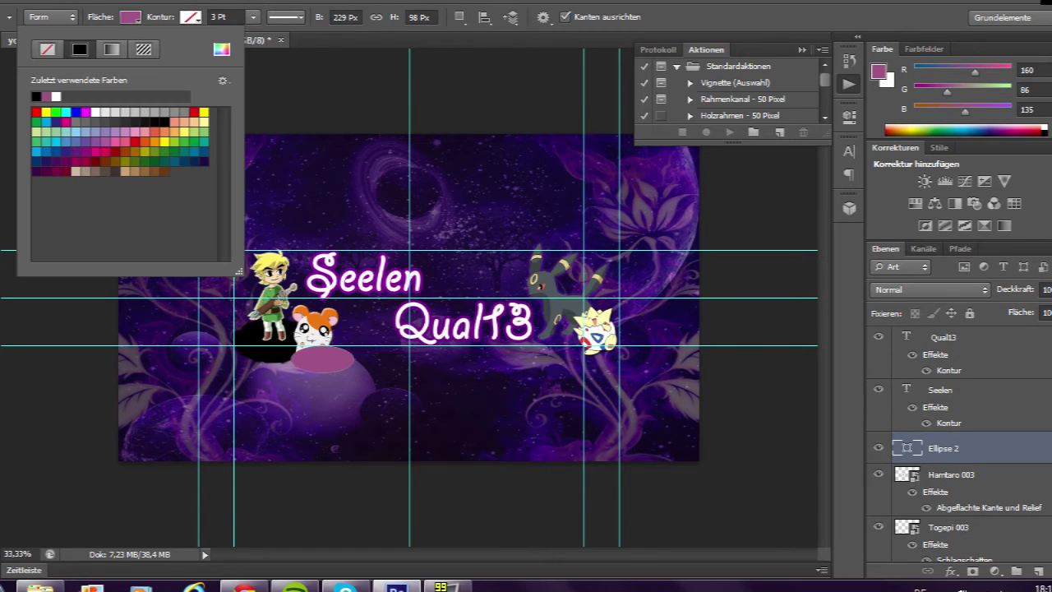
pyautogui.click(79, 49)
# Move the Ellipse 2 layer directly below Ellipse 1 and rasterize it for the Smudge tool.
pyautogui.scroll(-5, 958, 444)
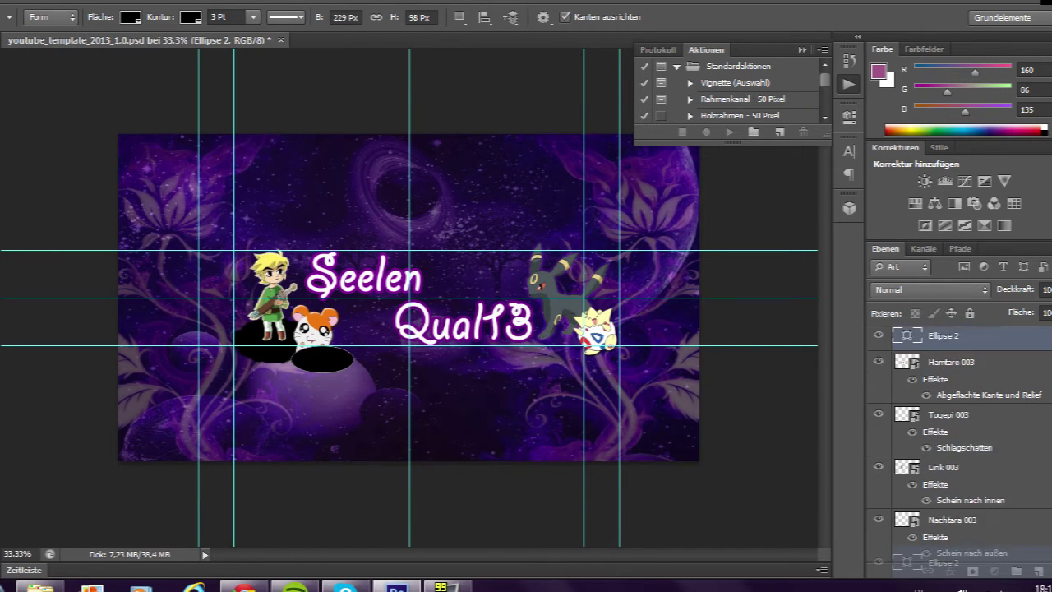
pyautogui.press('r')
pyautogui.click(316, 353)
pyautogui.press('Return')
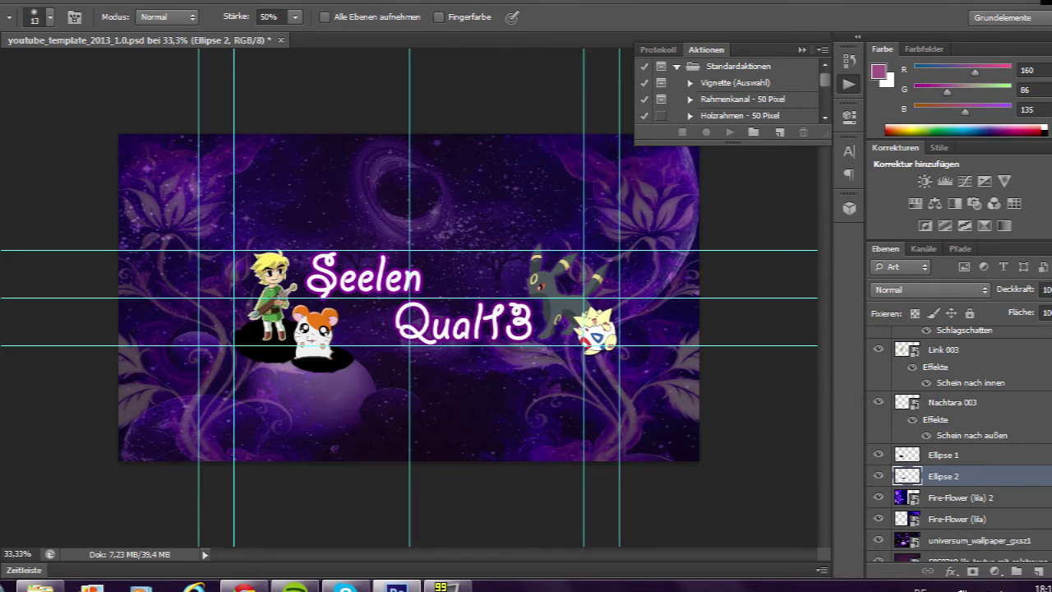
# Draw an ellipse about 331 × 103 px with black fill and outline under Nachtara's feet, and rasterize it for the Smudge tool.
pyautogui.press('u')
pyautogui.moveTo(531, 330); pyautogui.dragTo(598, 354)
pyautogui.click(130, 16)
pyautogui.click(36, 96)
pyautogui.press('Return')
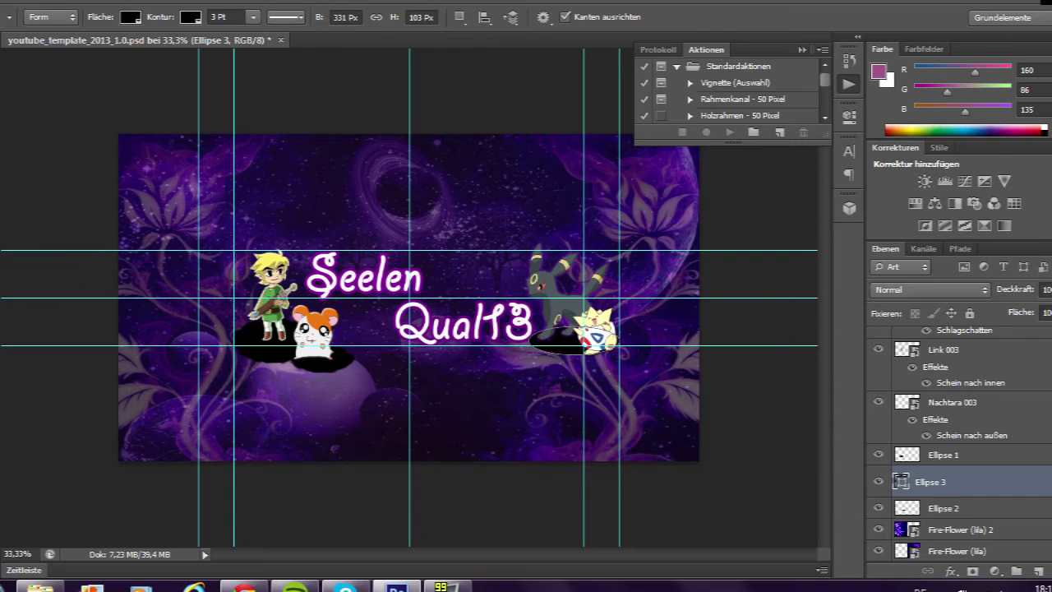
pyautogui.press('r')
pyautogui.click(563, 342)
pyautogui.press('Return')
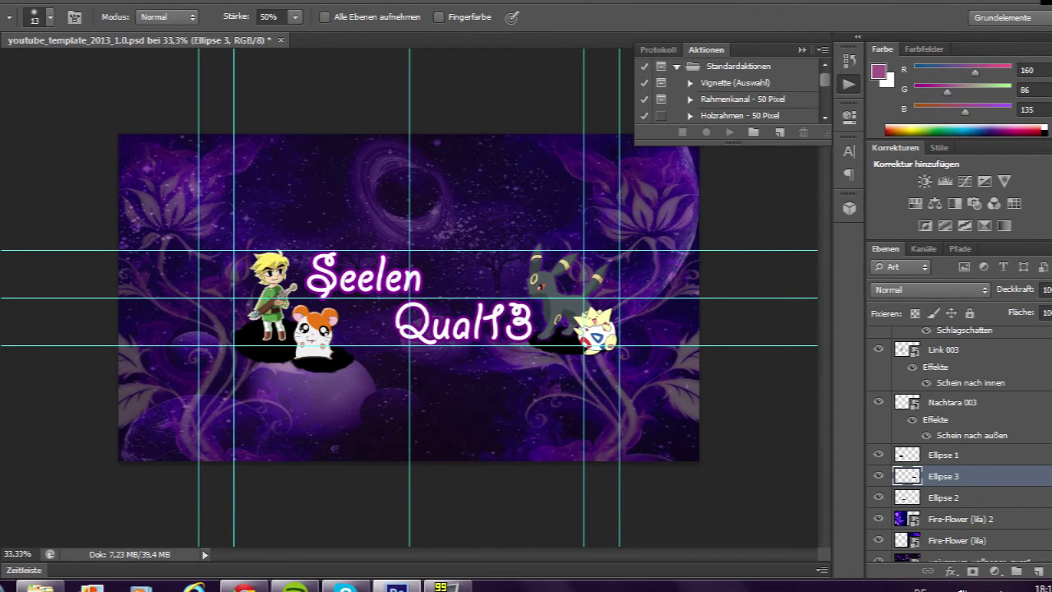
# Draw an ellipse about 226 × 92 px below Togepi, fill it black, and rasterize it for the Smudge tool.
pyautogui.press('u')
pyautogui.moveTo(586, 346); pyautogui.dragTo(647, 372)
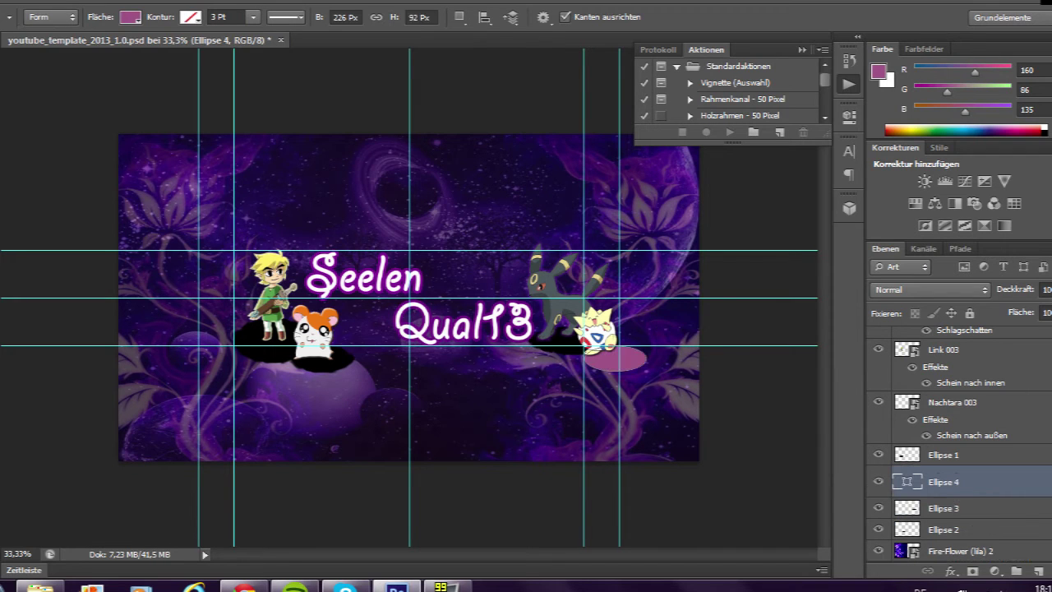
pyautogui.click(130, 17)
pyautogui.press('Return')
pyautogui.press('r')
pyautogui.click(616, 360)
pyautogui.press('Return')
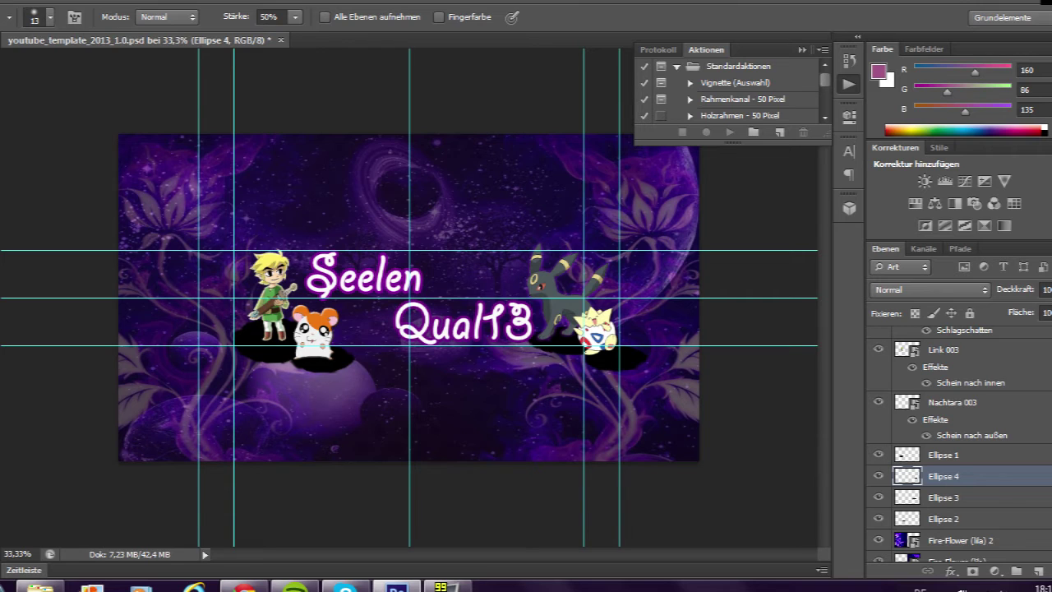
# Draw a pink star about 152 × 158 px beside Link using the "5 Punkt Weißer Stern" polygon preset, with a purple outline.
pyautogui.press('u')
pyautogui.click(66, 476)
pyautogui.click(9, 17)
pyautogui.click(74, 51)
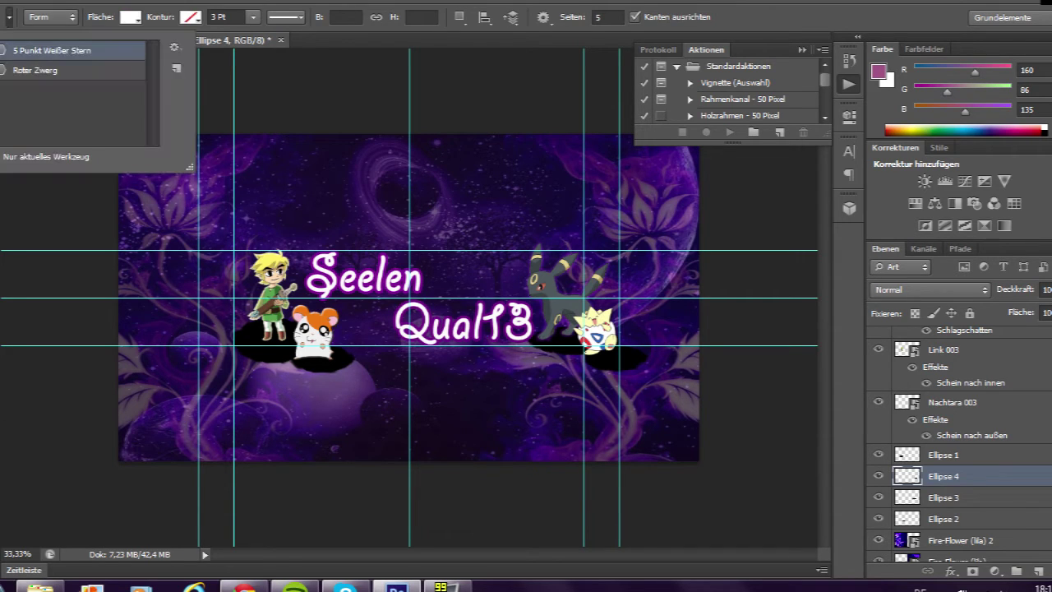
pyautogui.moveTo(230, 325); pyautogui.dragTo(247, 306)
pyautogui.click(130, 17)
pyautogui.click(185, 123)
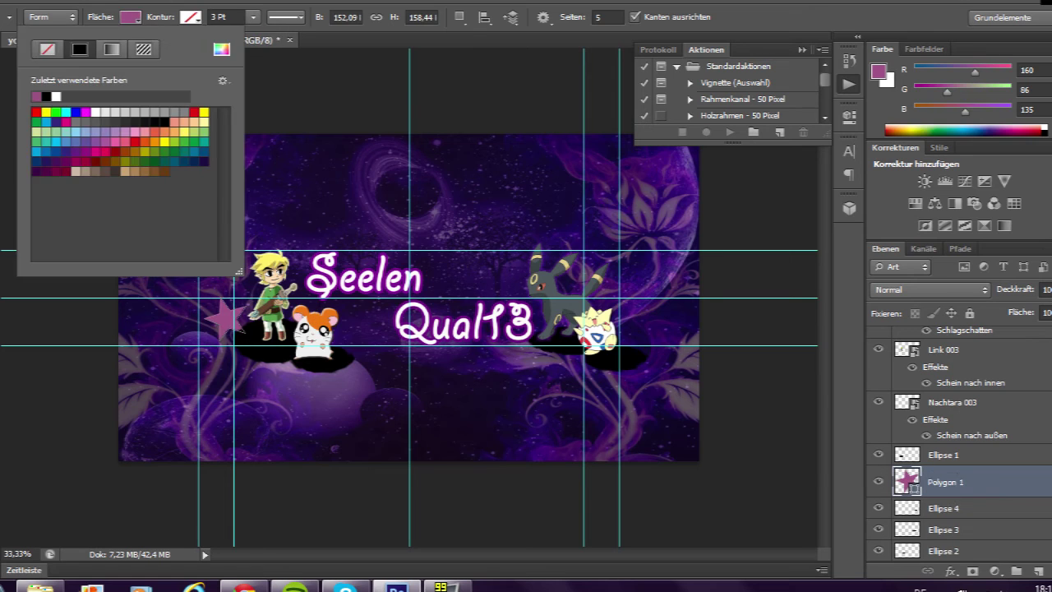
pyautogui.click(191, 16)
pyautogui.click(245, 123)
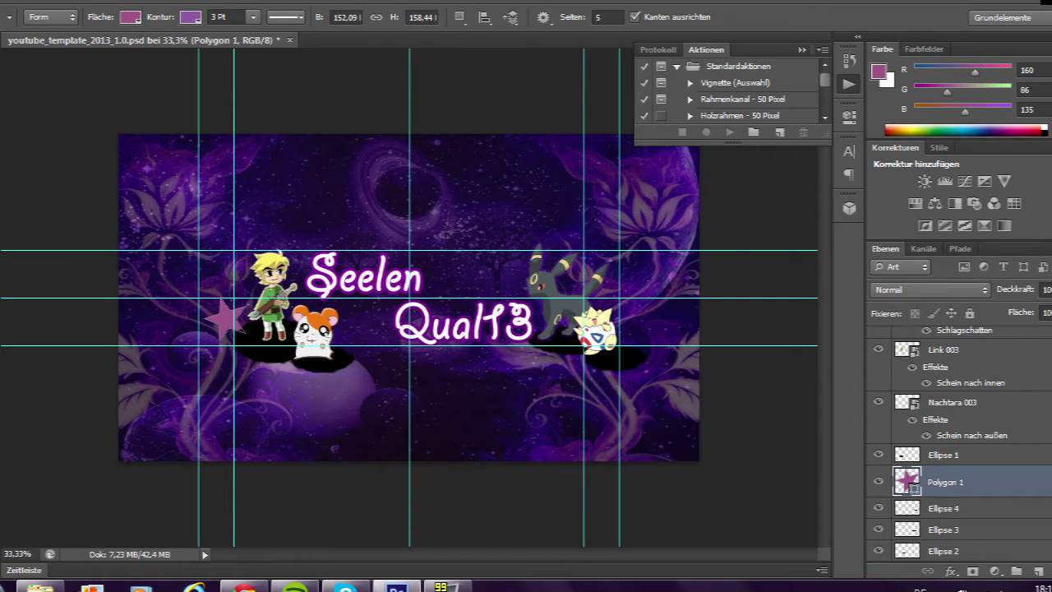
# Draw four smaller pink stars at Hamtaro's feet and around "Seelen", and raise the Polygon 5 layer above the Qual13 text.
pyautogui.moveTo(330, 367)
pyautogui.mouseDown()
pyautogui.moveTo(345, 339)
pyautogui.moveTo(341, 357)
pyautogui.mouseUp()
pyautogui.moveTo(273, 355); pyautogui.dragTo(285, 344)
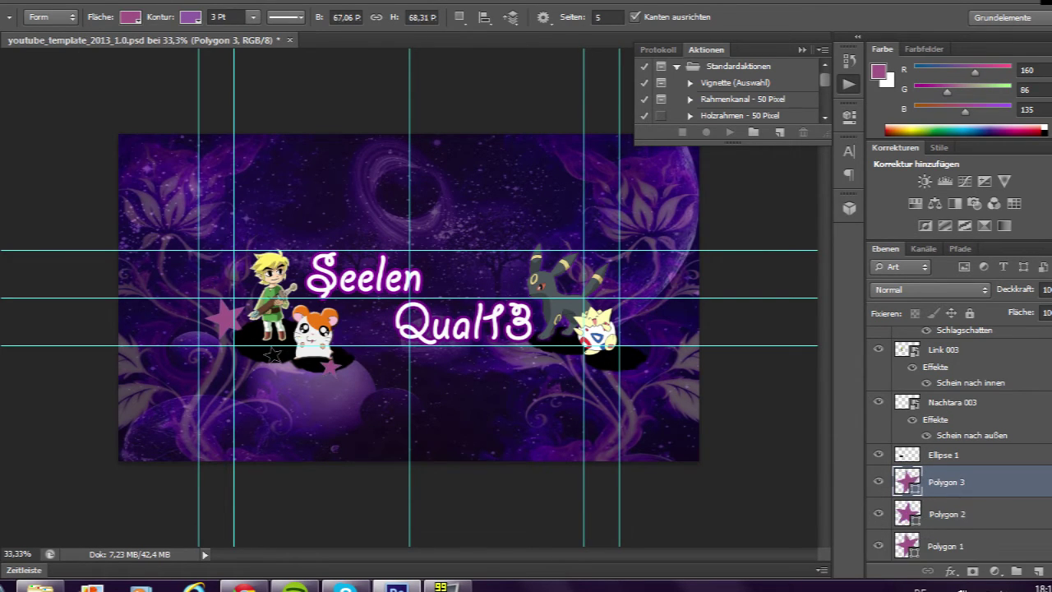
pyautogui.moveTo(330, 240); pyautogui.dragTo(337, 255)
pyautogui.moveTo(419, 290); pyautogui.dragTo(423, 292)
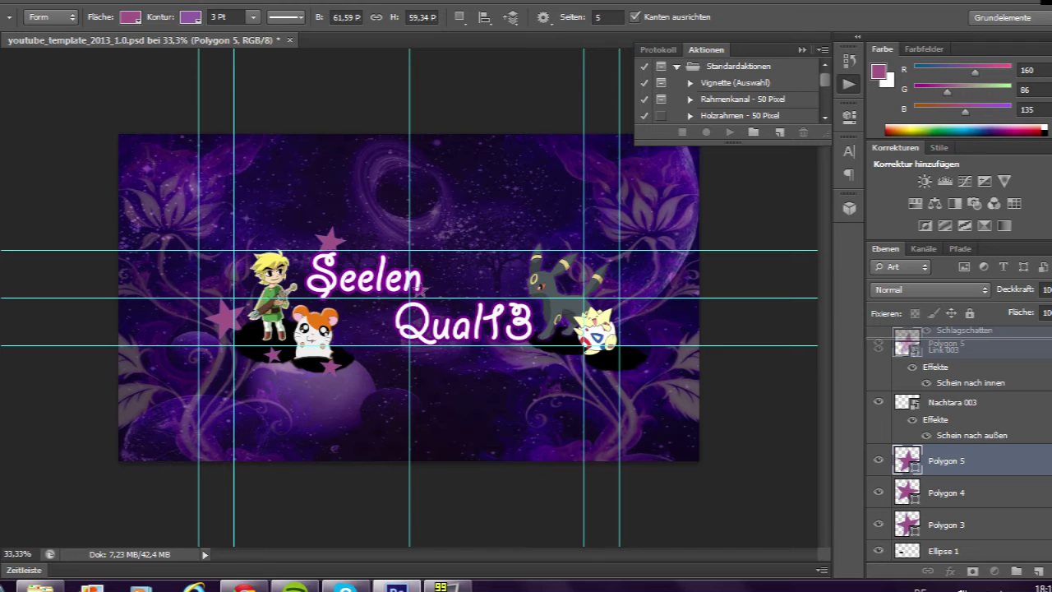
pyautogui.moveTo(946, 343)
pyautogui.mouseDown()
pyautogui.moveTo(946, 333)
pyautogui.moveTo(945, 343)
pyautogui.mouseUp()
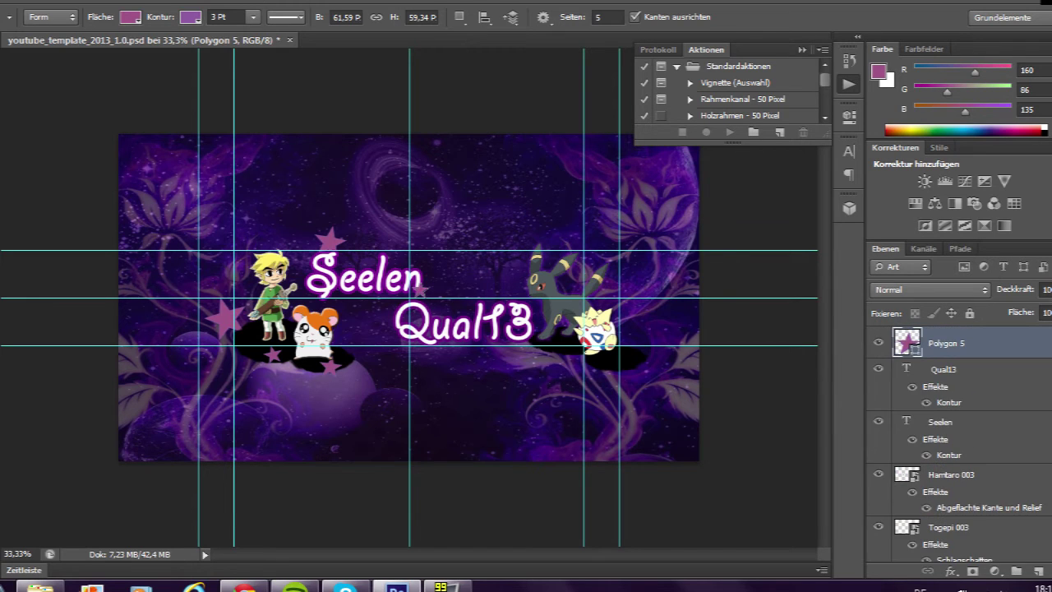
# Add five more pink stars around "Qual13", beside Togepi, under Nachtara and at the edge of Link's black ellipse.
pyautogui.moveTo(509, 340); pyautogui.dragTo(516, 346)
pyautogui.moveTo(394, 330); pyautogui.dragTo(403, 336)
pyautogui.moveTo(635, 345); pyautogui.dragTo(649, 357)
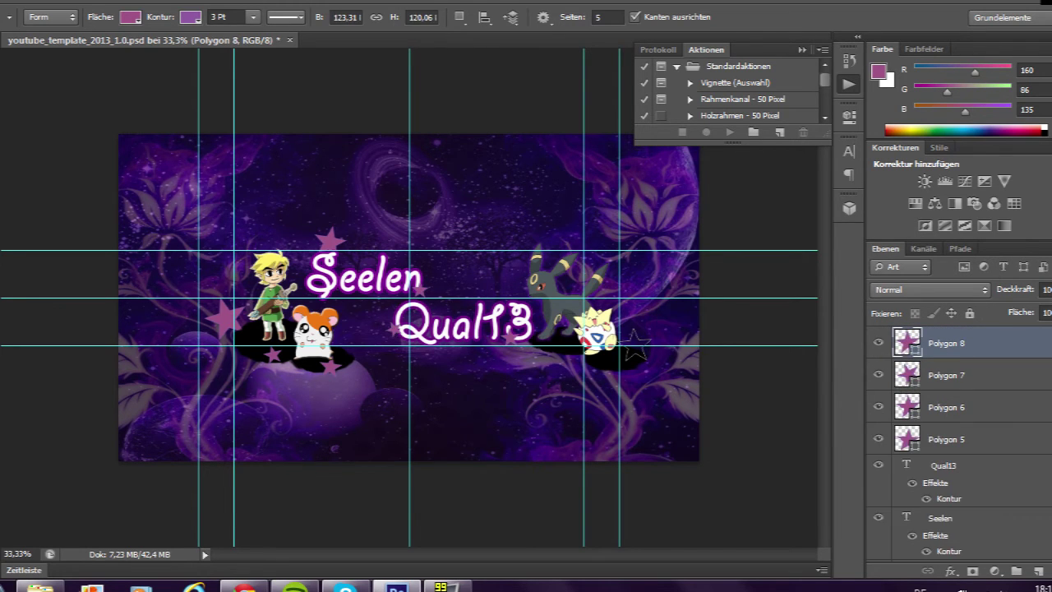
pyautogui.moveTo(566, 346); pyautogui.dragTo(574, 353)
pyautogui.moveTo(234, 346); pyautogui.dragTo(240, 352)
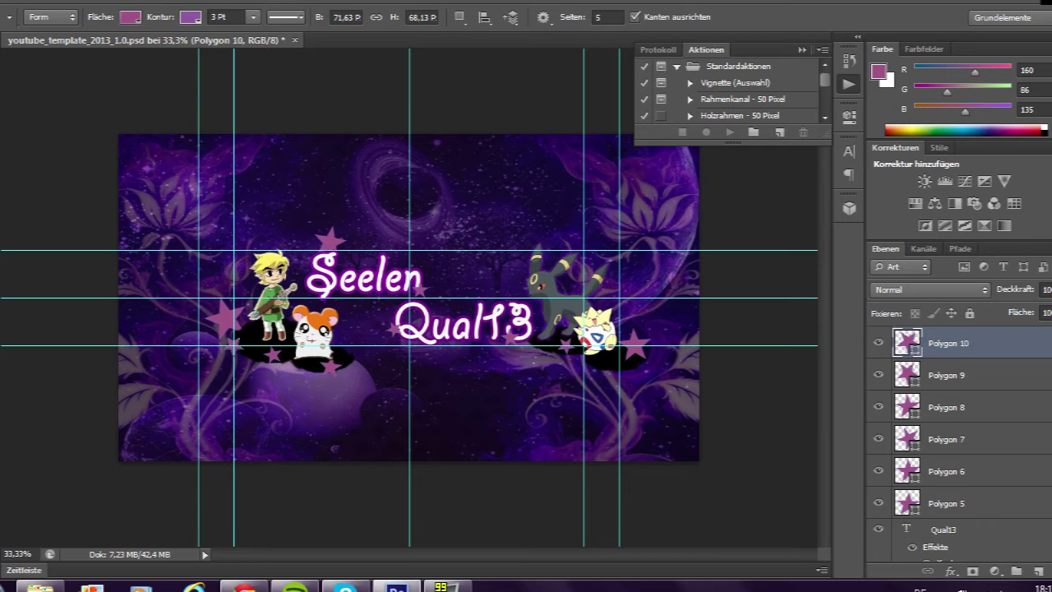
# Switch to a magenta fill with dark purple outline and scatter small stars around Hamtaro, the title text and Togepi.
pyautogui.click(130, 17)
pyautogui.click(96, 97)
pyautogui.doubleClick(96, 97)
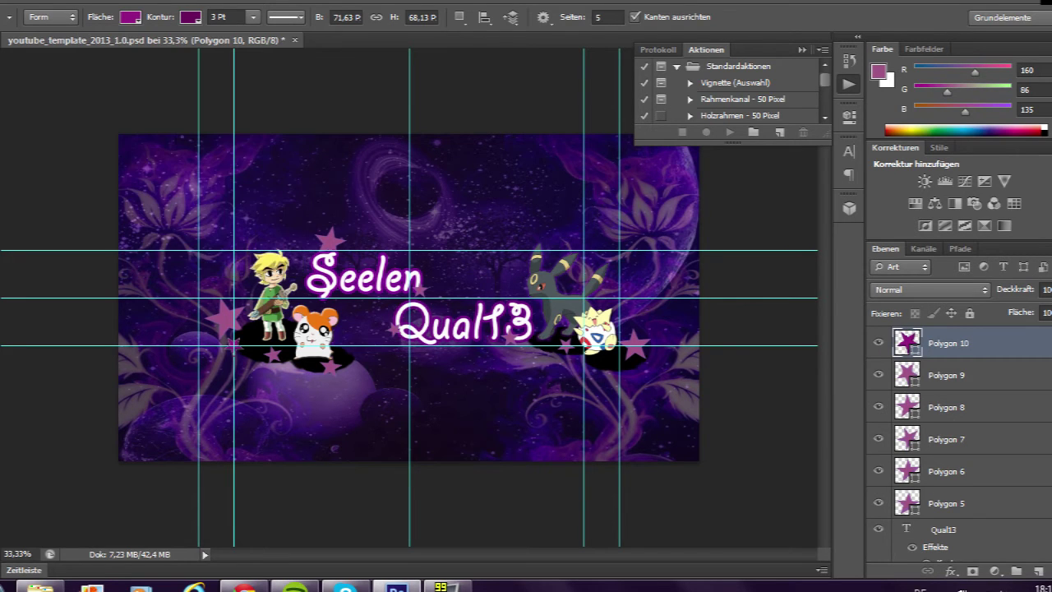
pyautogui.moveTo(306, 367); pyautogui.dragTo(351, 349)
pyautogui.moveTo(378, 242); pyautogui.dragTo(384, 249)
pyautogui.moveTo(450, 303); pyautogui.dragTo(490, 336)
pyautogui.moveTo(477, 294); pyautogui.dragTo(486, 303)
pyautogui.moveTo(606, 357); pyautogui.dragTo(613, 365)
pyautogui.moveTo(643, 337); pyautogui.dragTo(649, 343)
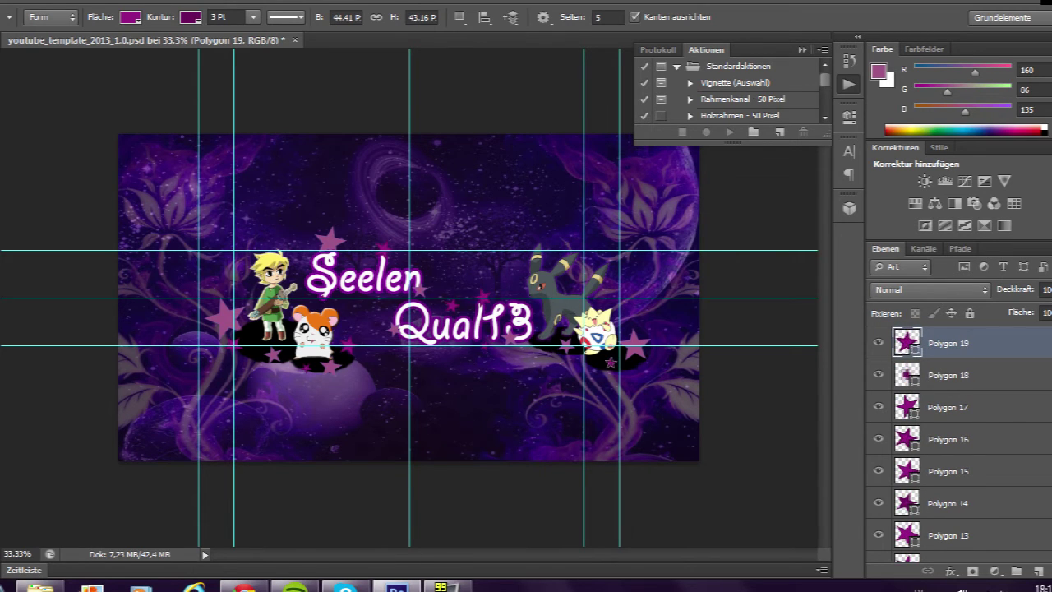
pyautogui.moveTo(578, 350); pyautogui.dragTo(637, 360)
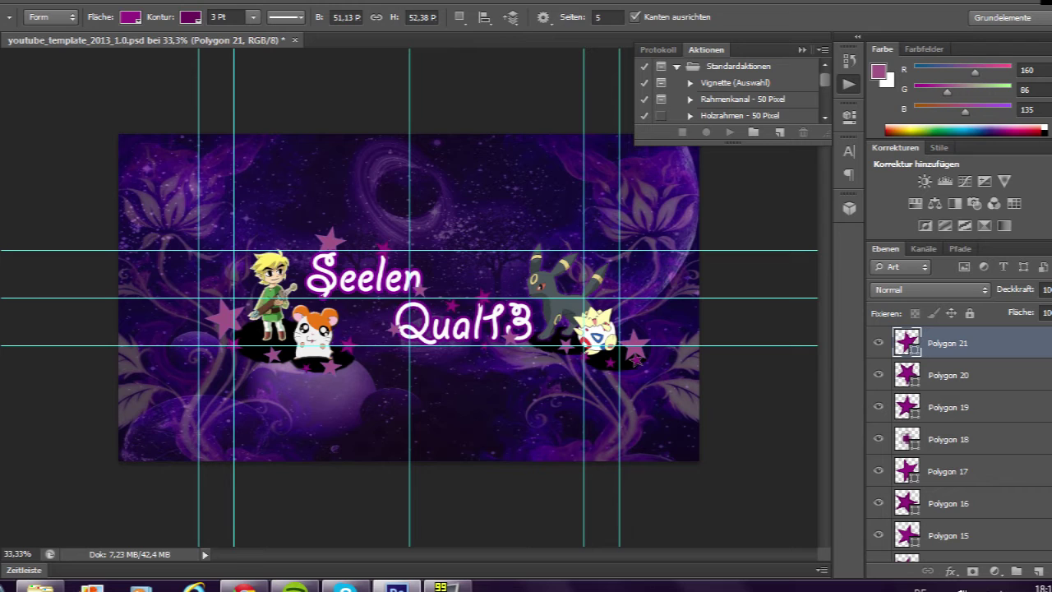
# Draw three white stars with a light pink-purple outline around Link's and Hamtaro's feet.
pyautogui.moveTo(251, 346)
pyautogui.mouseDown()
pyautogui.moveTo(259, 354)
pyautogui.moveTo(297, 332)
pyautogui.mouseUp()
pyautogui.click(130, 16)
pyautogui.click(94, 112)
pyautogui.moveTo(346, 360); pyautogui.dragTo(353, 367)
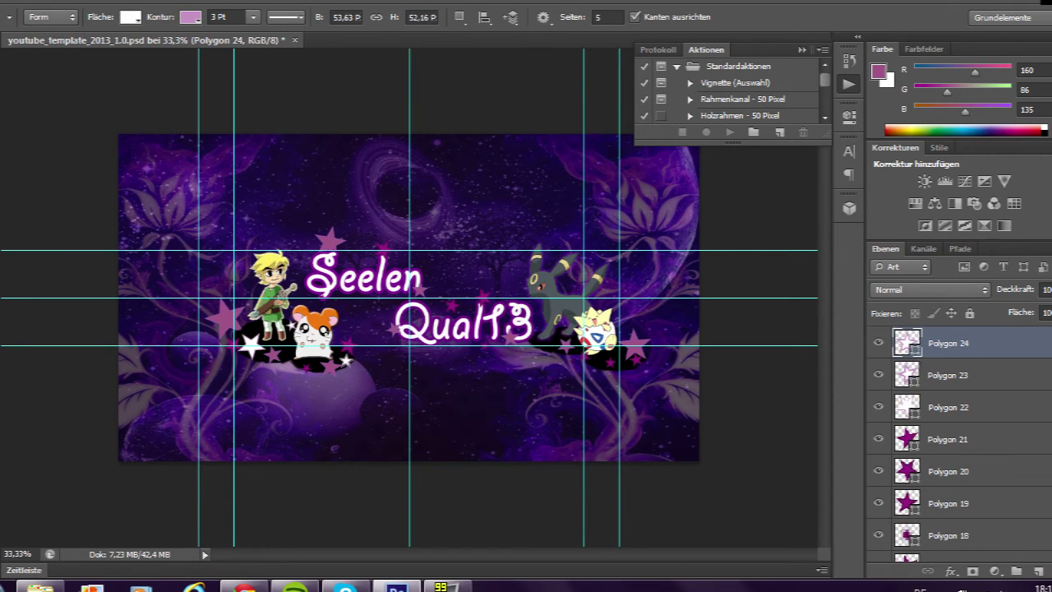
# Place five more white stars over the "Seelen Qual13" title, near Nachtara's feet and below Togepi.
pyautogui.moveTo(312, 290); pyautogui.dragTo(317, 294)
pyautogui.moveTo(381, 289); pyautogui.dragTo(386, 294)
pyautogui.moveTo(447, 334); pyautogui.dragTo(452, 339)
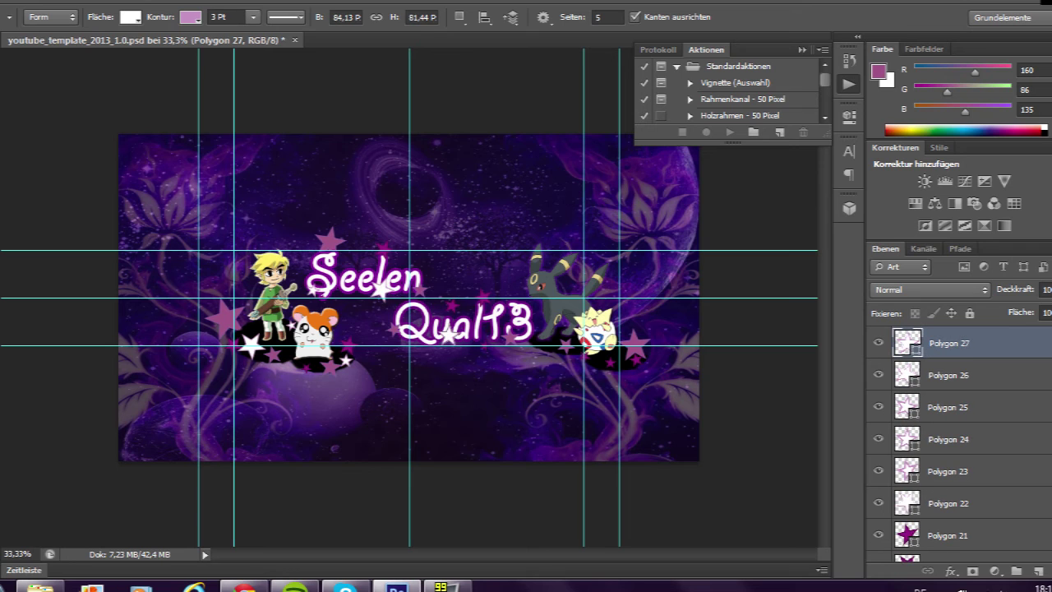
pyautogui.moveTo(529, 333); pyautogui.dragTo(535, 339)
pyautogui.moveTo(592, 355); pyautogui.dragTo(599, 360)
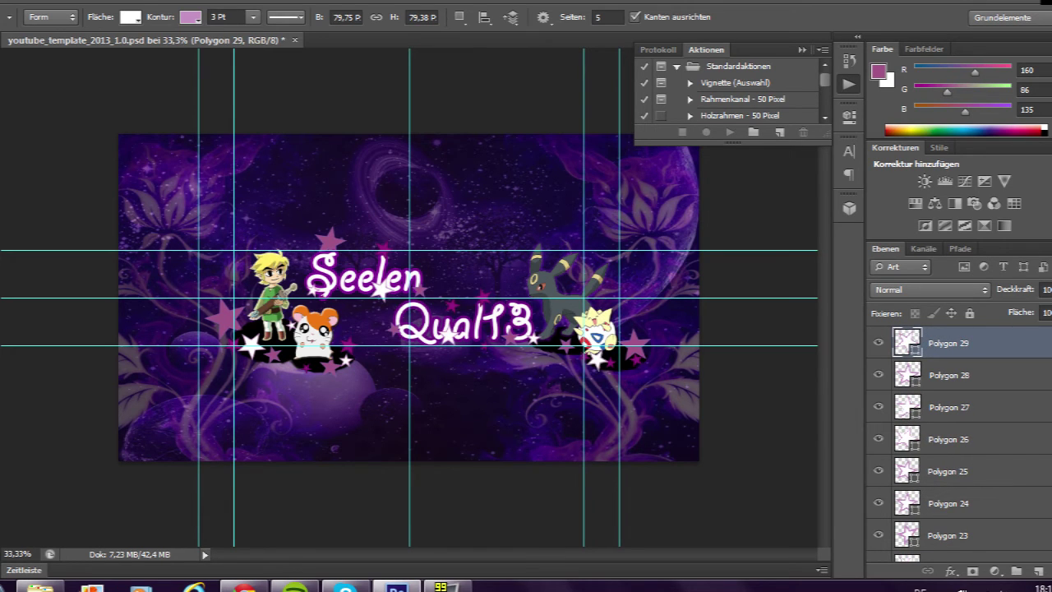
# Collapse the floating Actions panel to clear the canvas area.
pyautogui.hotkey('alt', 'F9')
pyautogui.hotkey('alt', 'F9')
pyautogui.hotkey('alt', 'F9')
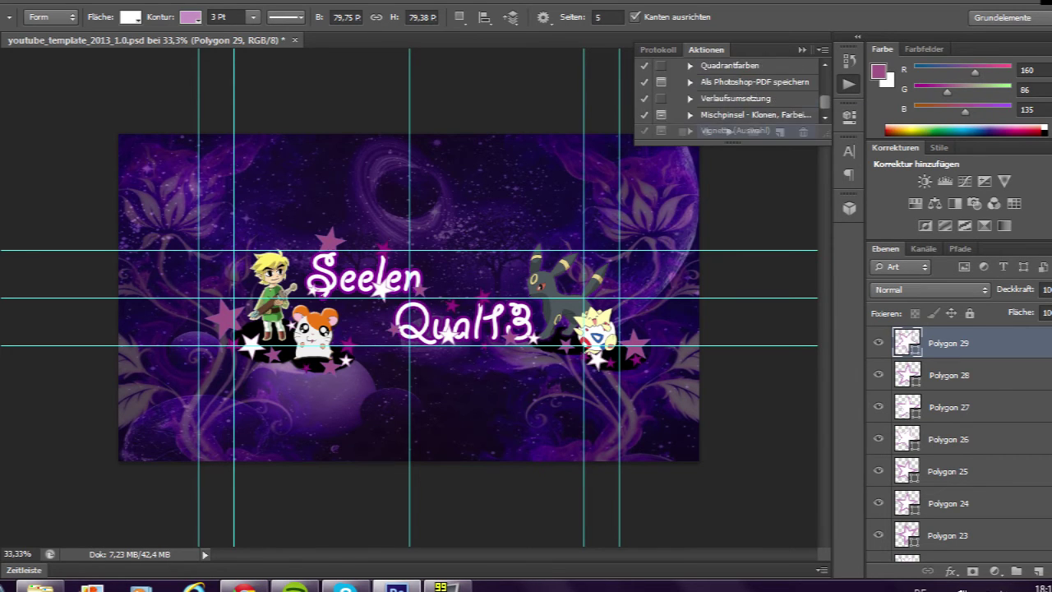
pyautogui.press('Return')
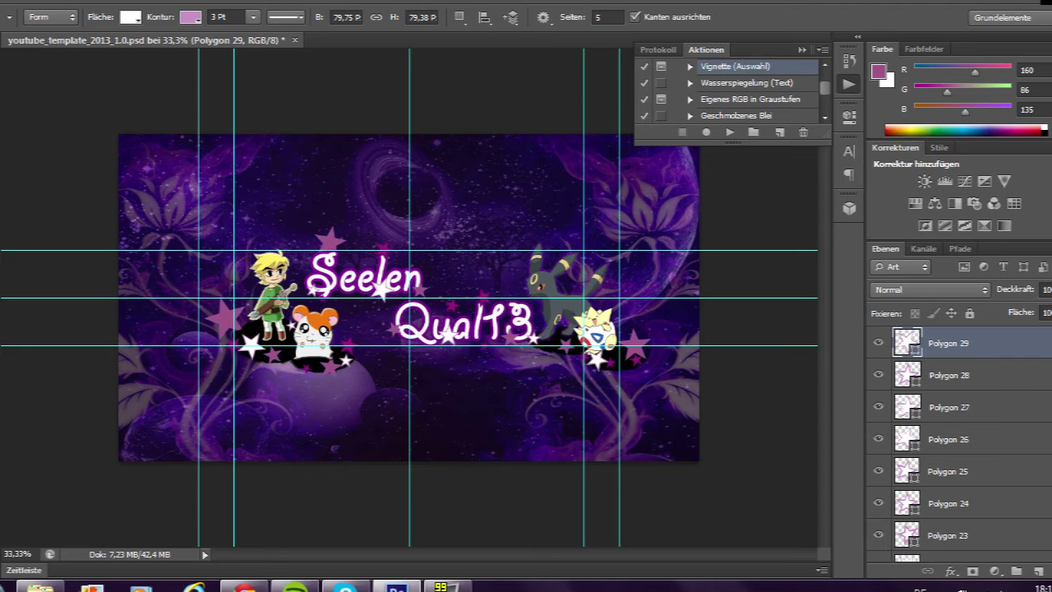
pyautogui.hotkey('alt', 'F9')
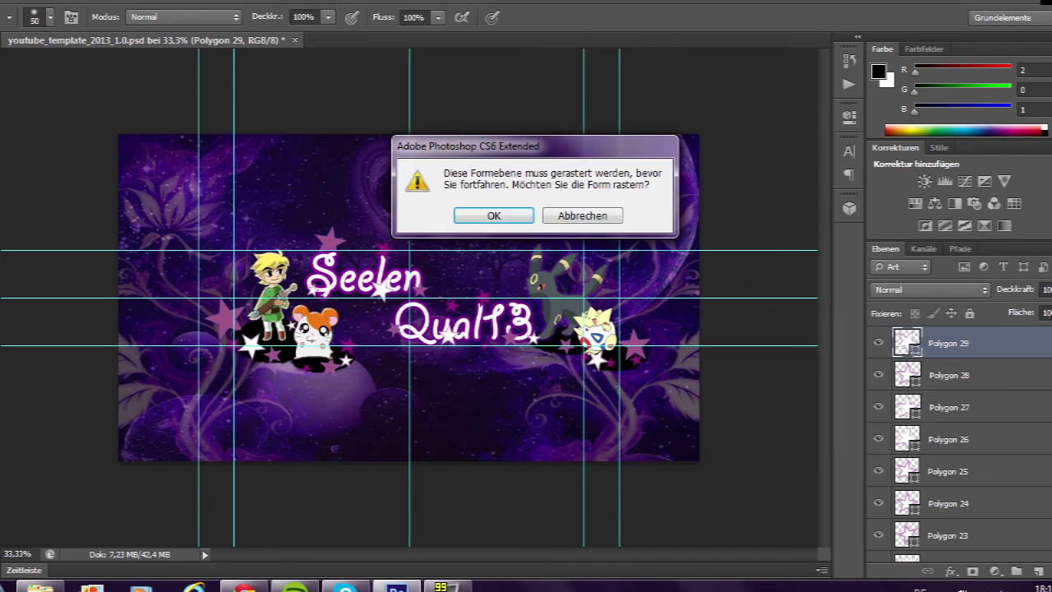
# Rasterize the Polygon 29 layer and paint a soft black border around the banner's edges with an 87 px brush at 0% hardness.
pyautogui.press('Return')
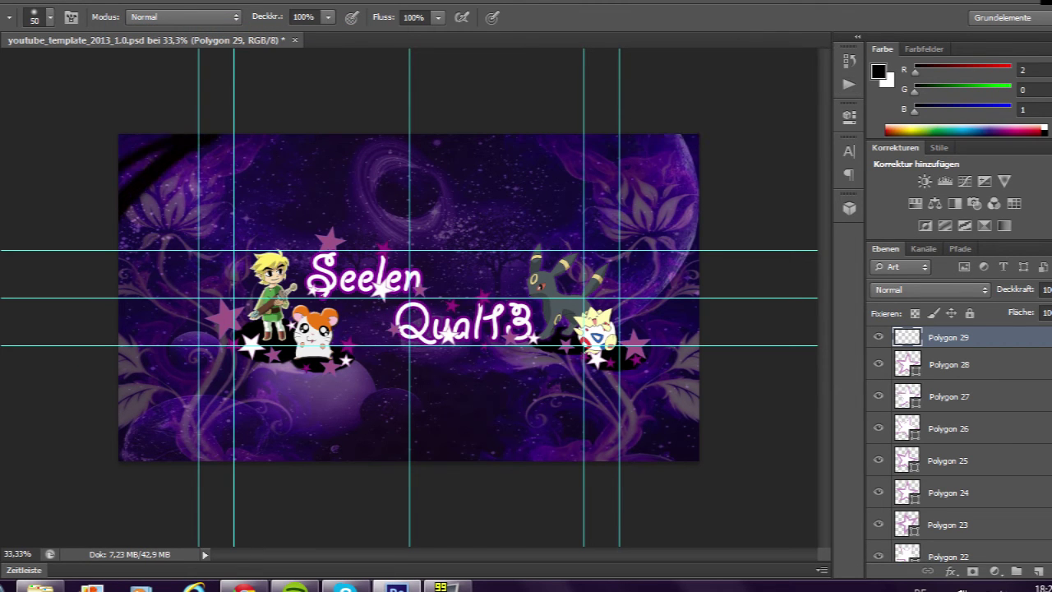
pyautogui.click(50, 17)
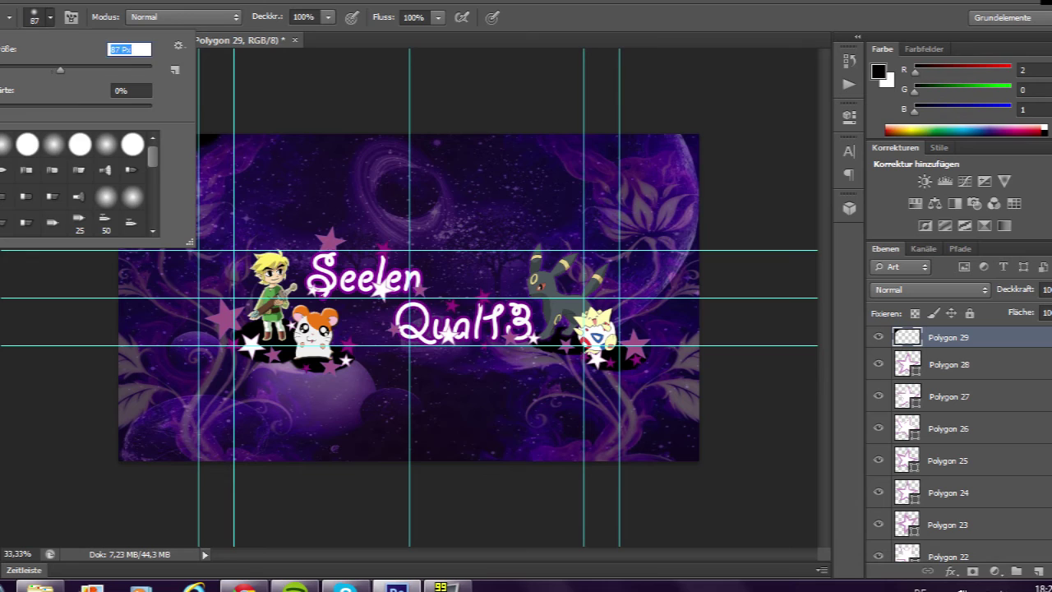
pyautogui.press('Return')
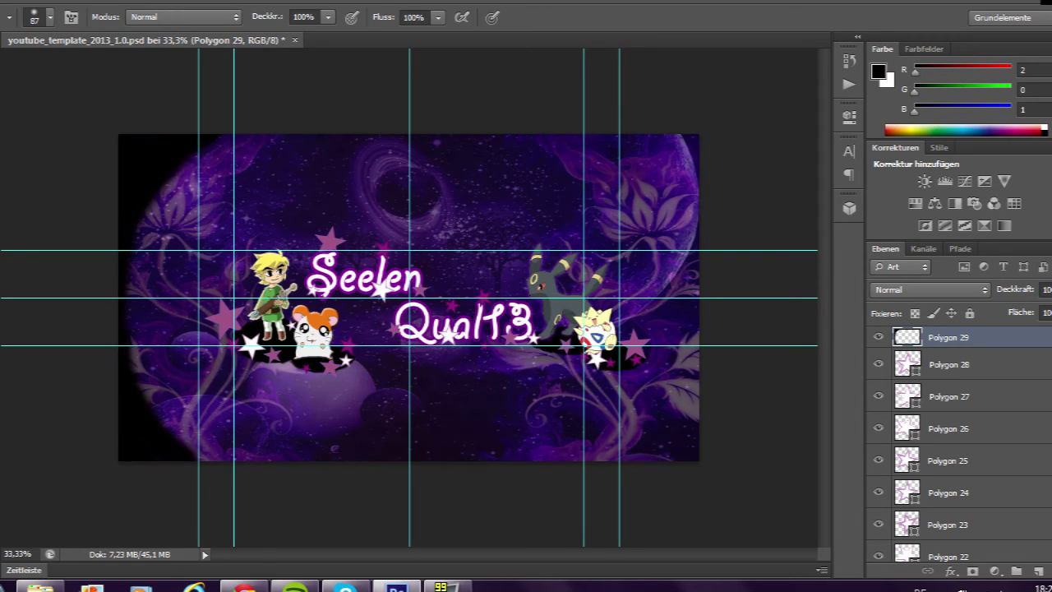
pyautogui.moveTo(140, 383)
pyautogui.mouseDown()
pyautogui.moveTo(248, 457)
pyautogui.moveTo(366, 458)
pyautogui.moveTo(215, 454)
pyautogui.mouseUp()
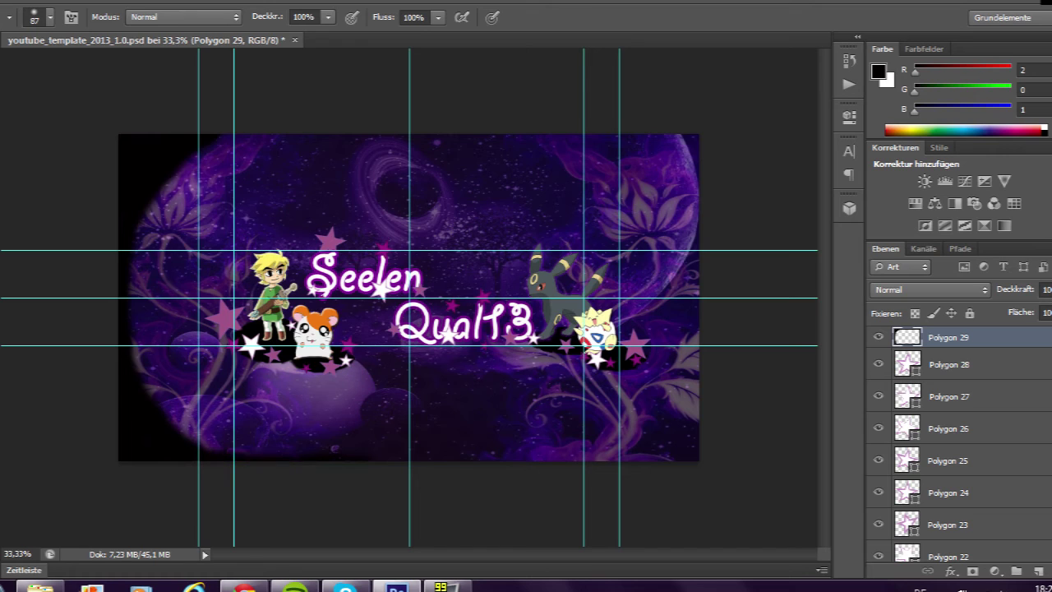
pyautogui.moveTo(375, 458)
pyautogui.mouseDown()
pyautogui.moveTo(521, 458)
pyautogui.moveTo(695, 412)
pyautogui.moveTo(641, 456)
pyautogui.mouseUp()
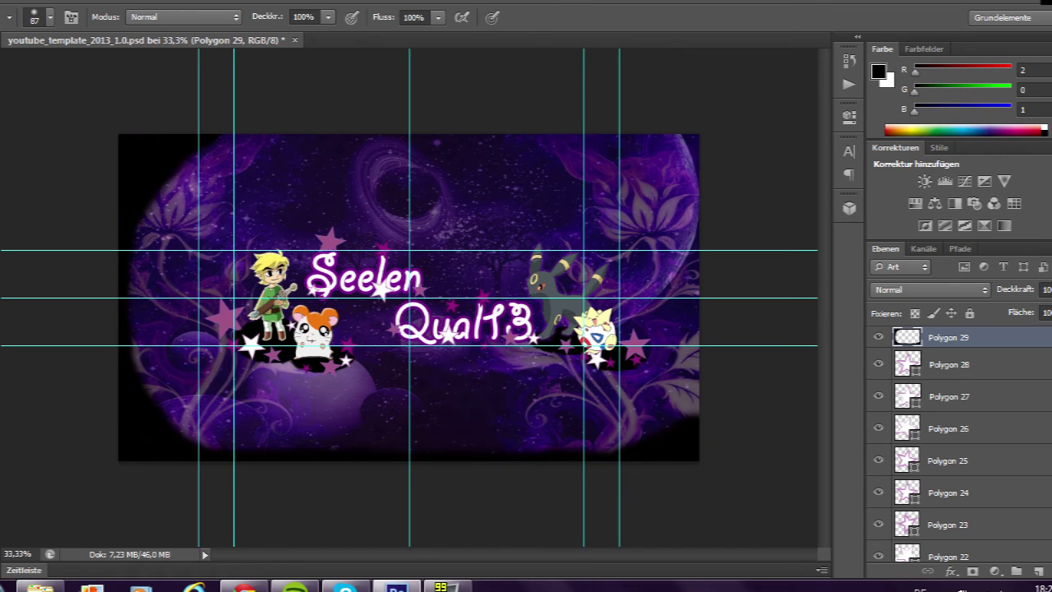
pyautogui.moveTo(210, 142)
pyautogui.mouseDown()
pyautogui.moveTo(553, 141)
pyautogui.moveTo(695, 263)
pyautogui.moveTo(658, 444)
pyautogui.moveTo(695, 387)
pyautogui.moveTo(666, 144)
pyautogui.moveTo(662, 193)
pyautogui.moveTo(691, 296)
pyautogui.moveTo(600, 448)
pyautogui.mouseUp()
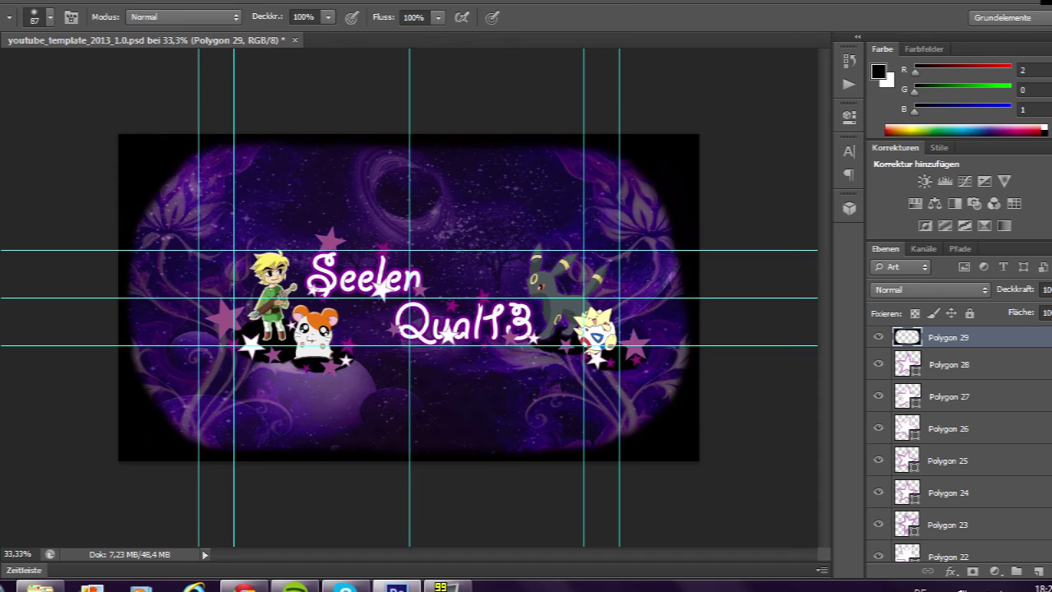
pyautogui.moveTo(677, 403); pyautogui.dragTo(683, 316)
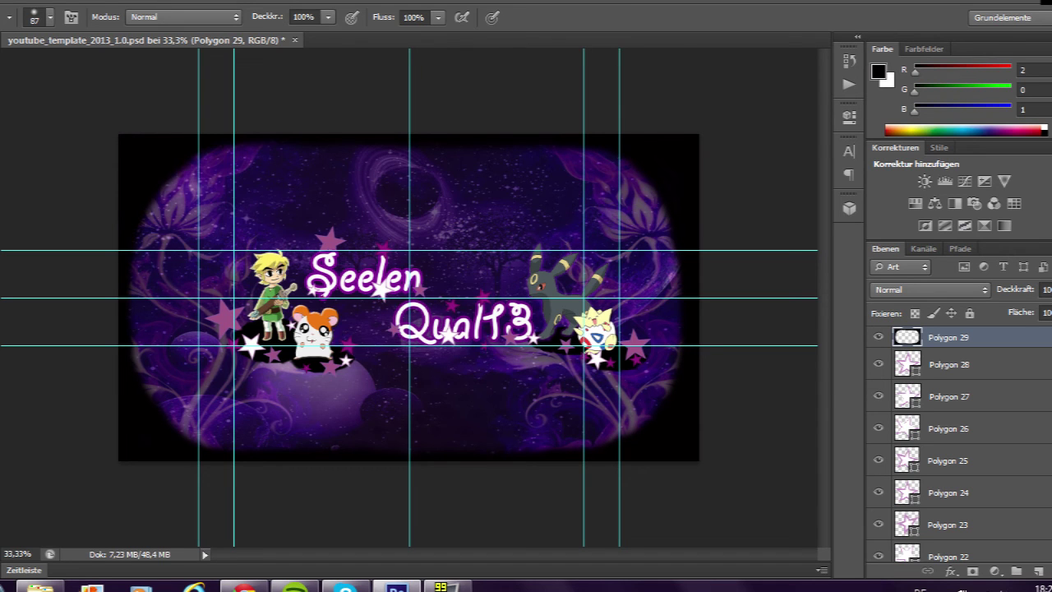